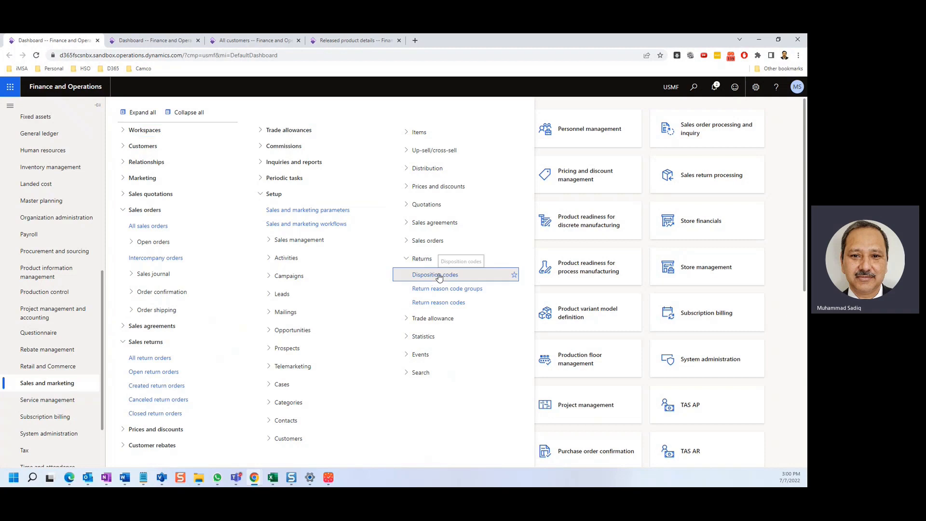
Step: Open the returns disposition codes, check the action options on a blank new record, and discard that record
left_click(434, 274)
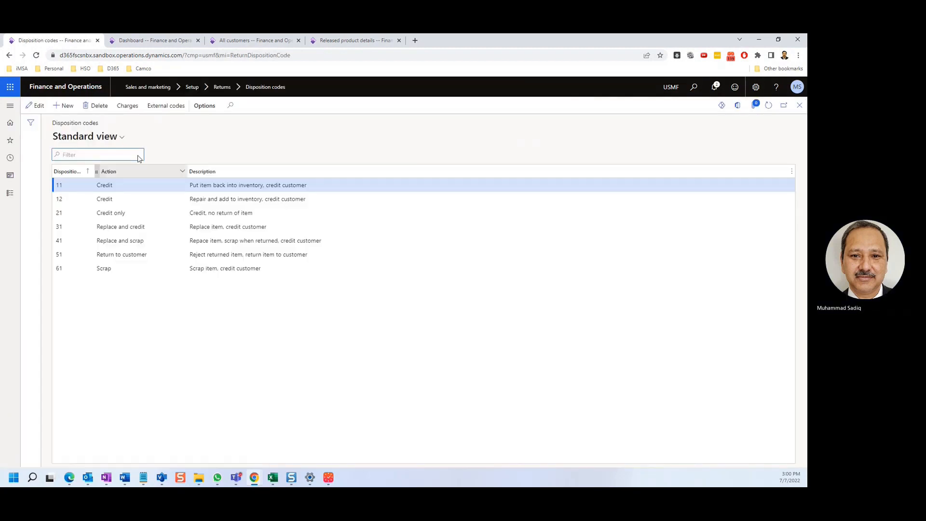
left_click(66, 105)
left_click(193, 187)
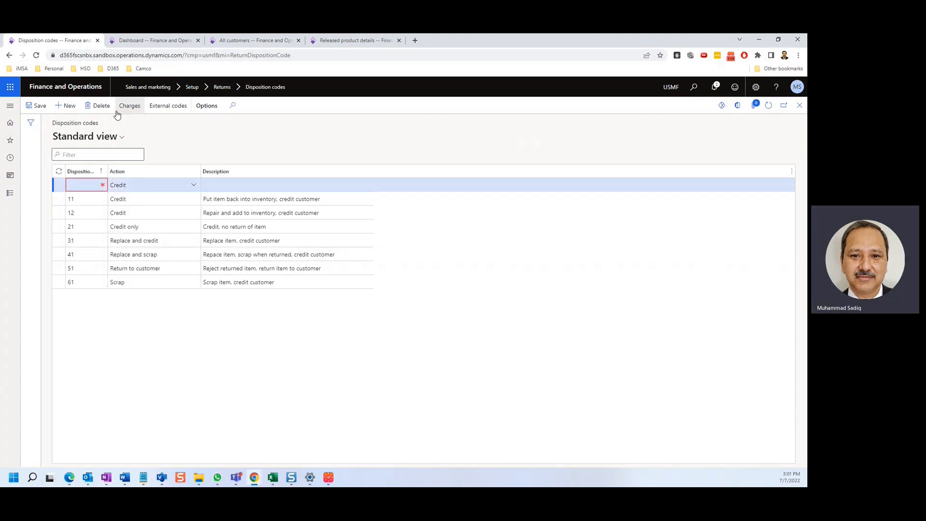
left_click(103, 106)
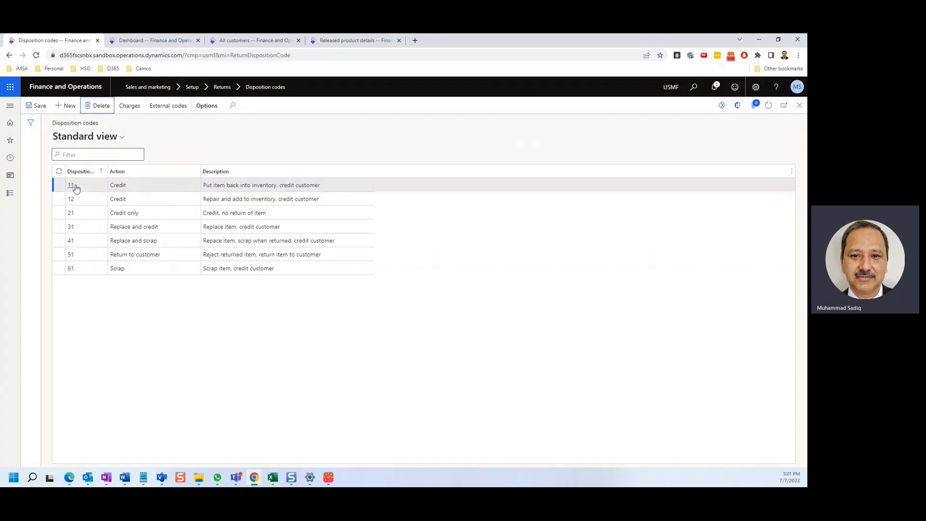
left_click(298, 186)
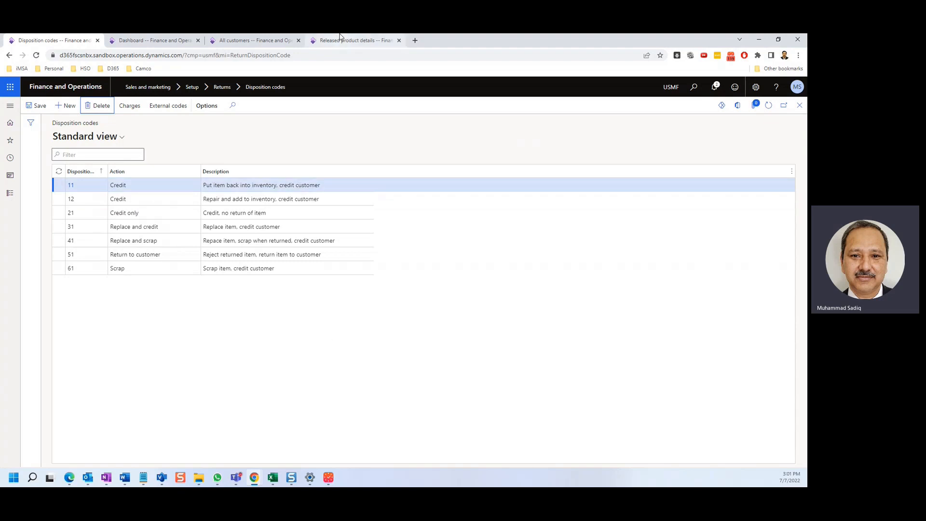
Step: Open the list of all sales orders in Accounts receivable
left_click(9, 195)
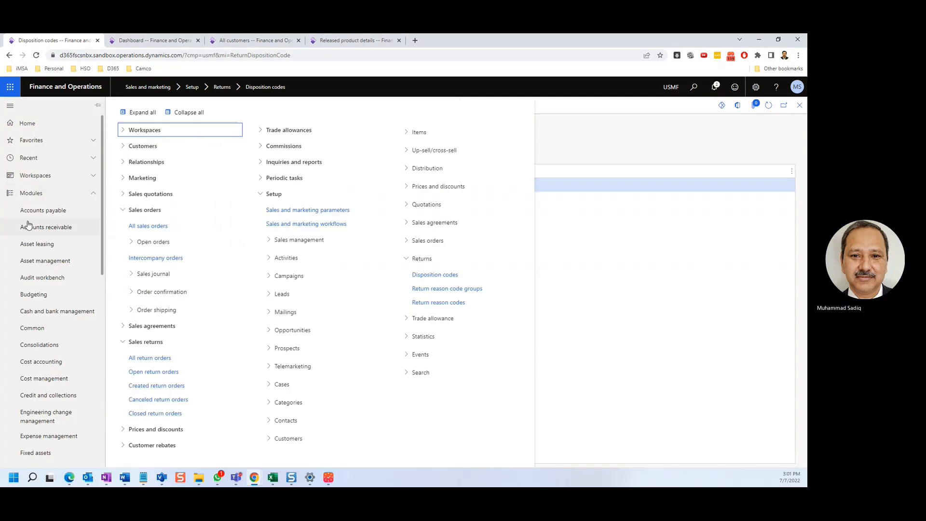
left_click(35, 228)
left_click(179, 253)
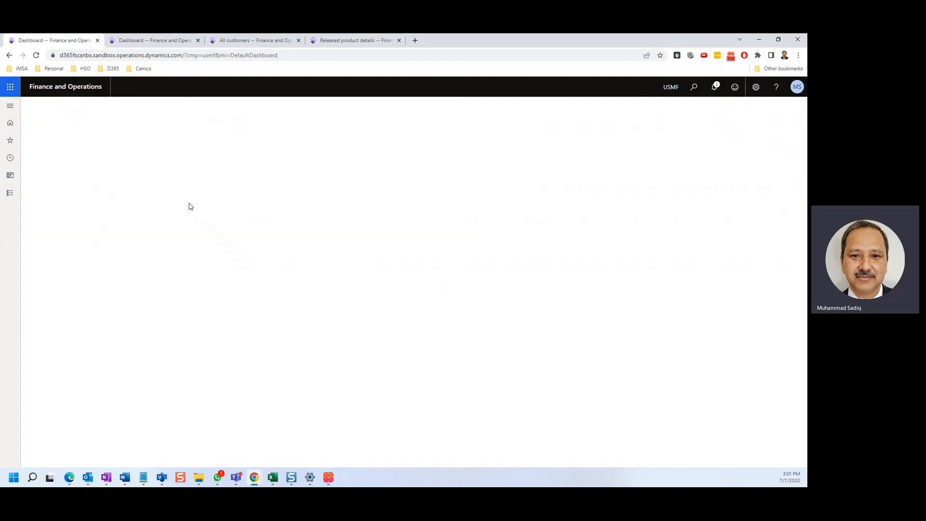
Step: Create a sales order for customer Contoso Retail San Diego with warehouse 11
left_click(40, 107)
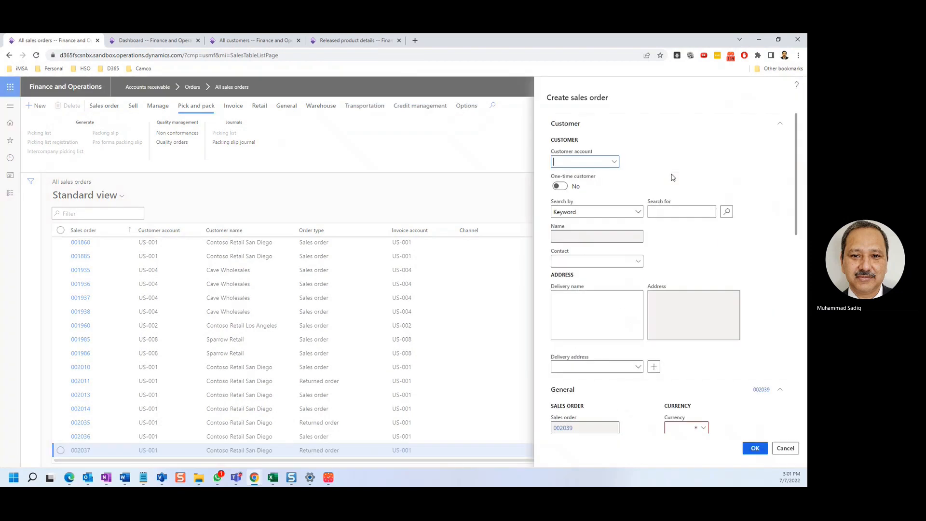
left_click(615, 163)
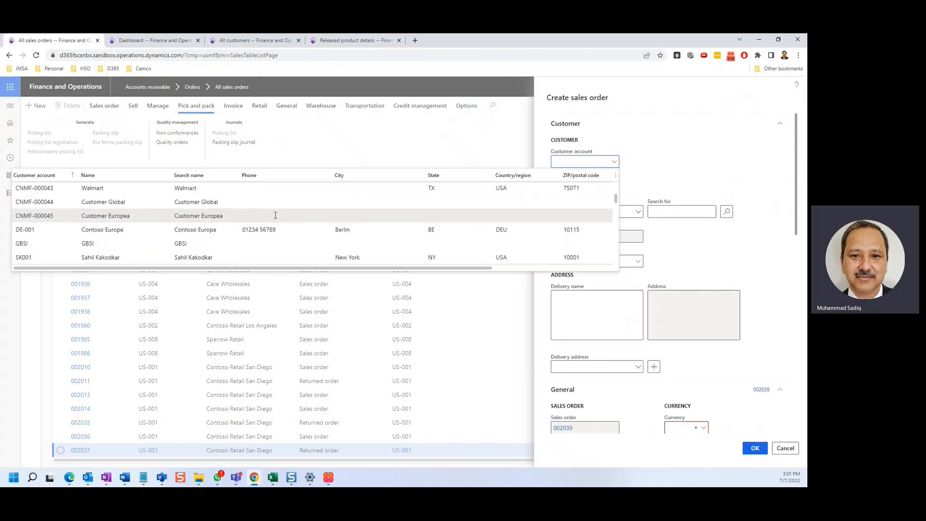
left_click(46, 188)
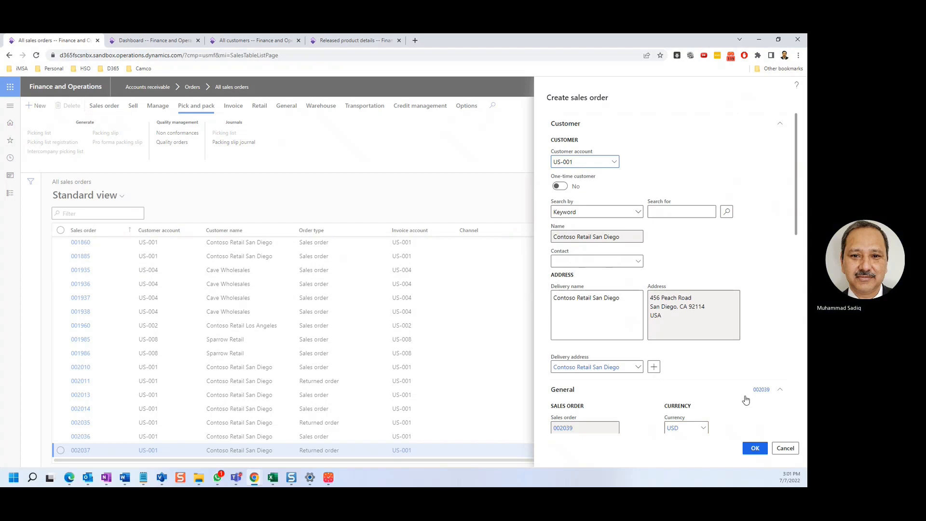
scroll(746, 399, "down", 3)
left_click(697, 329)
type("11")
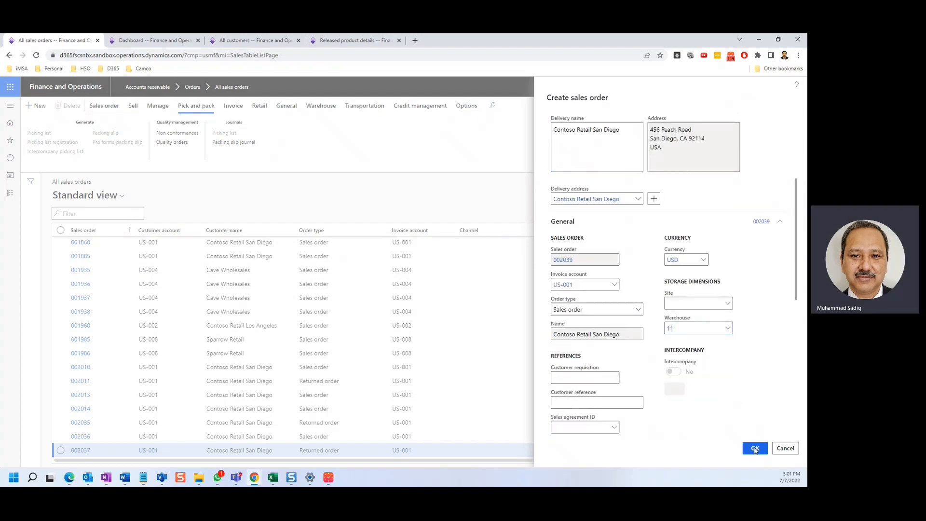
left_click(755, 450)
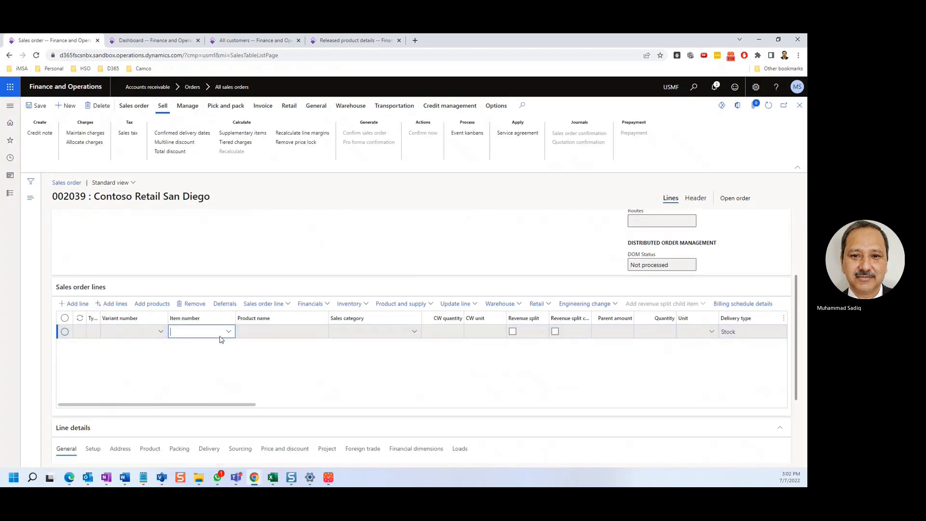
Step: Add item 1000, Surface Pro 128 GB, to the sales order line and bring up the picking and packing functions
left_click(228, 332)
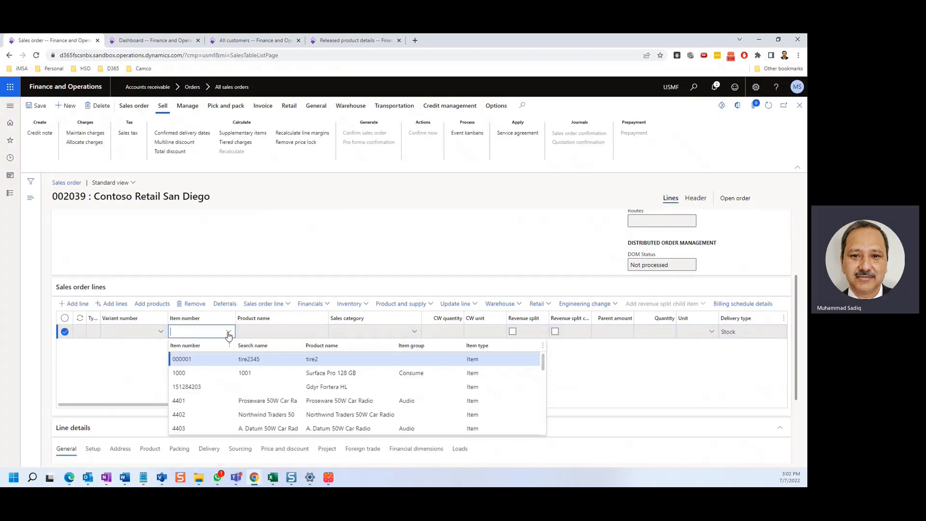
left_click(188, 373)
left_click_drag(197, 406, 148, 396)
left_click(180, 111)
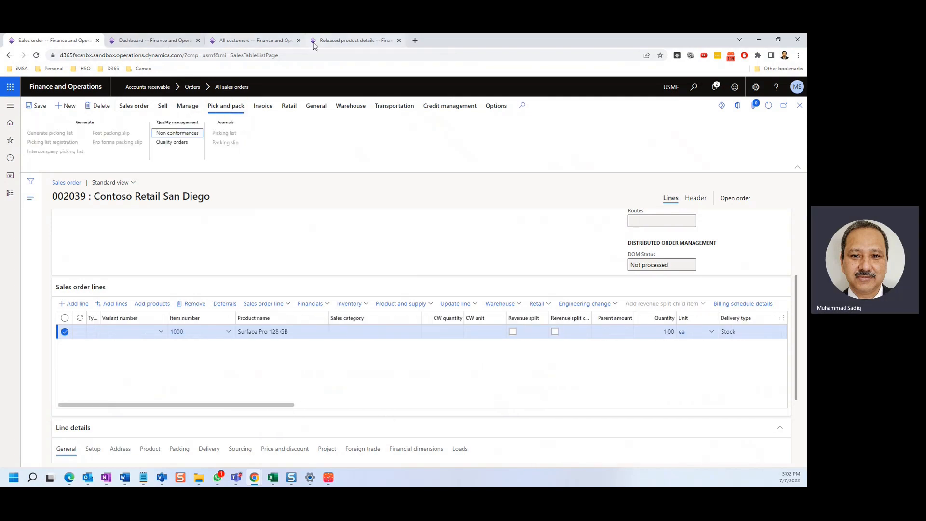
Step: Check the on-hand inventory of released product 1000 at site 1, warehouse 11
left_click_drag(340, 40, 23, 36)
left_click(72, 270)
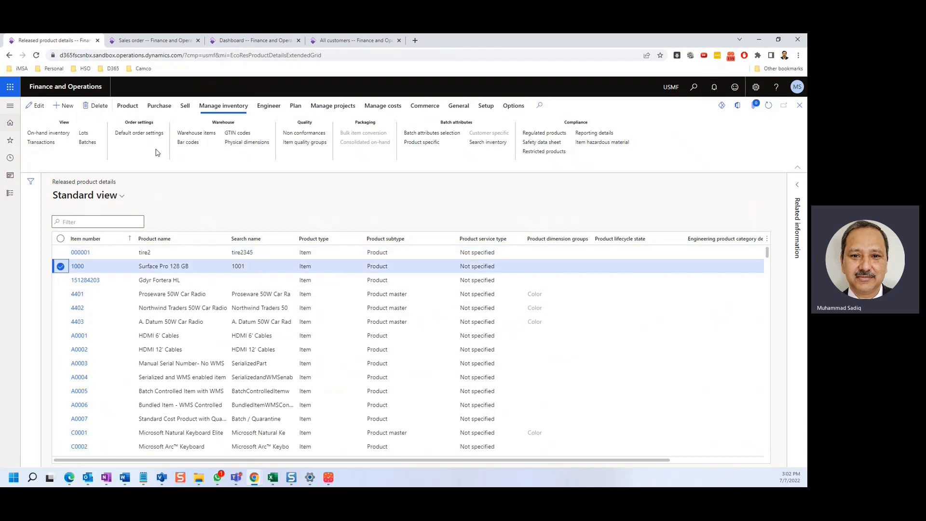
left_click(57, 135)
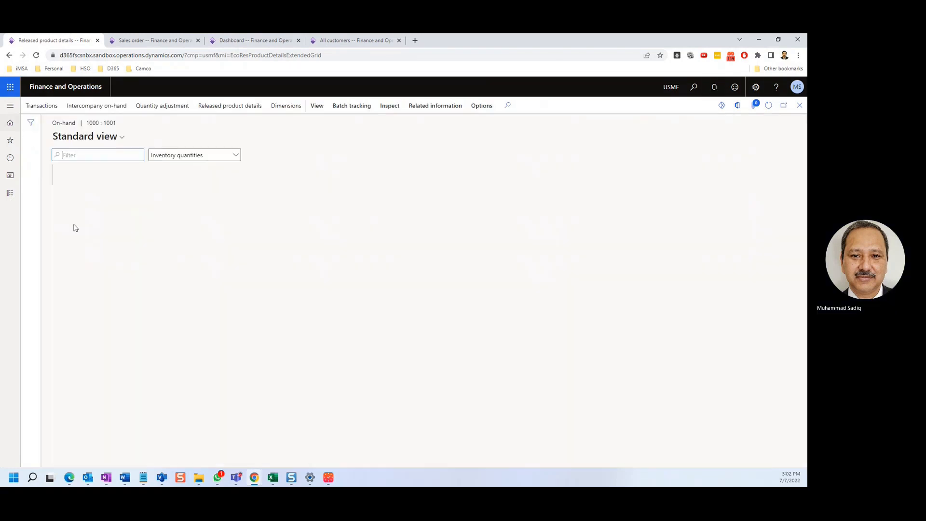
left_click(236, 258)
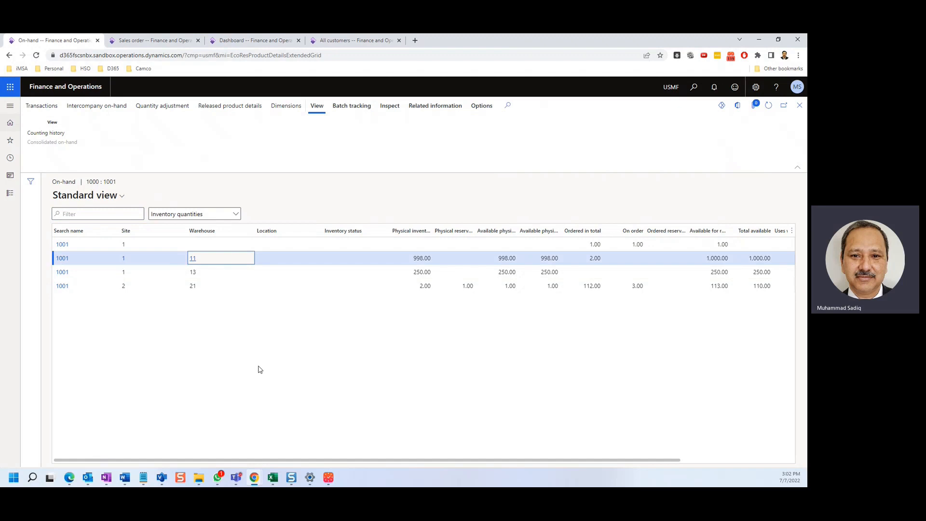
Step: Save the sales order, post its packing slip for all quantities with printing to screen, and close the printed slip
left_click(171, 42)
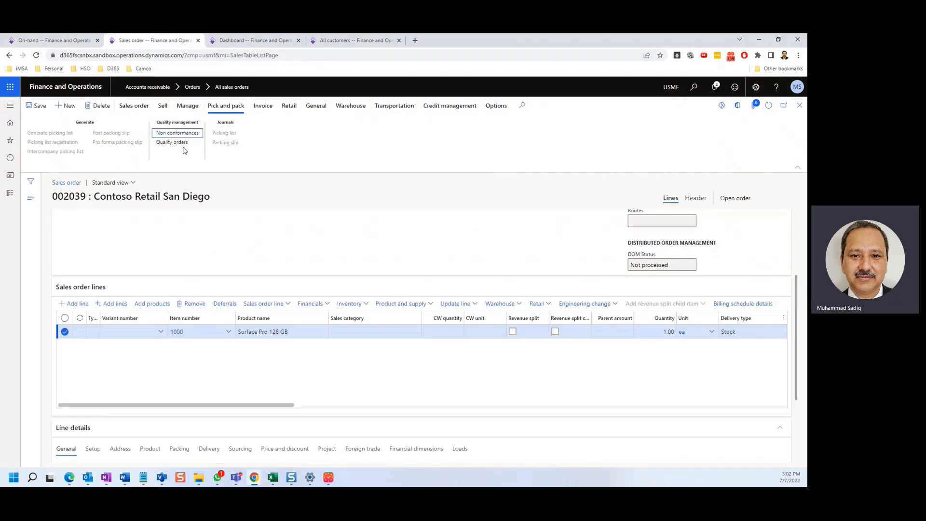
left_click(33, 105)
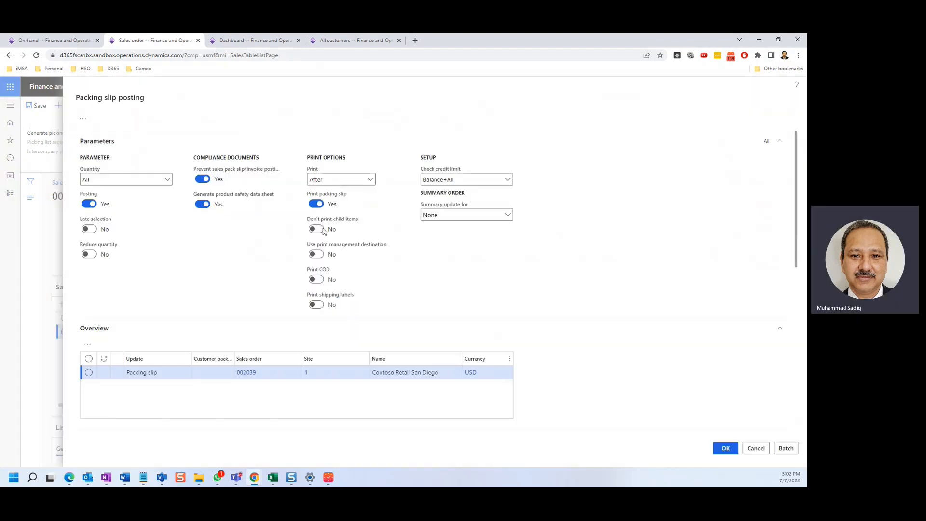
scroll(436, 322, "down", 4)
left_click(720, 450)
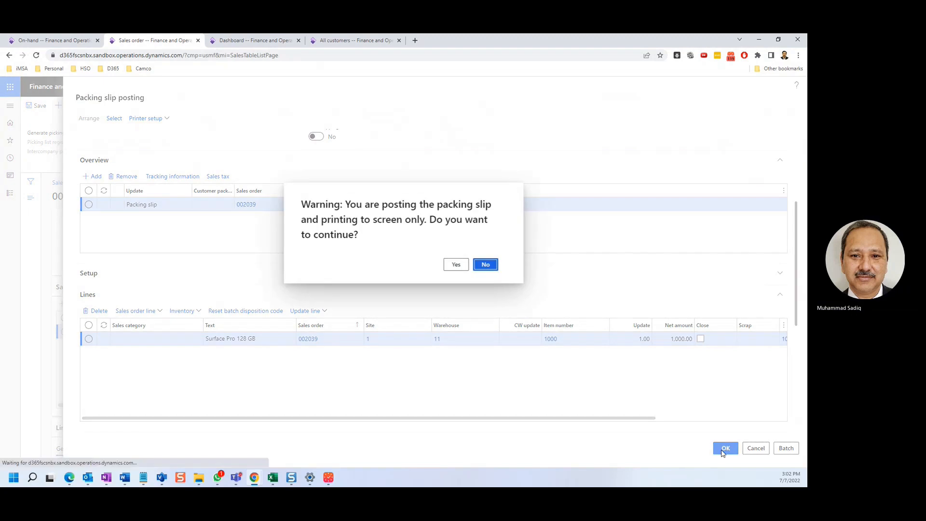
left_click(448, 262)
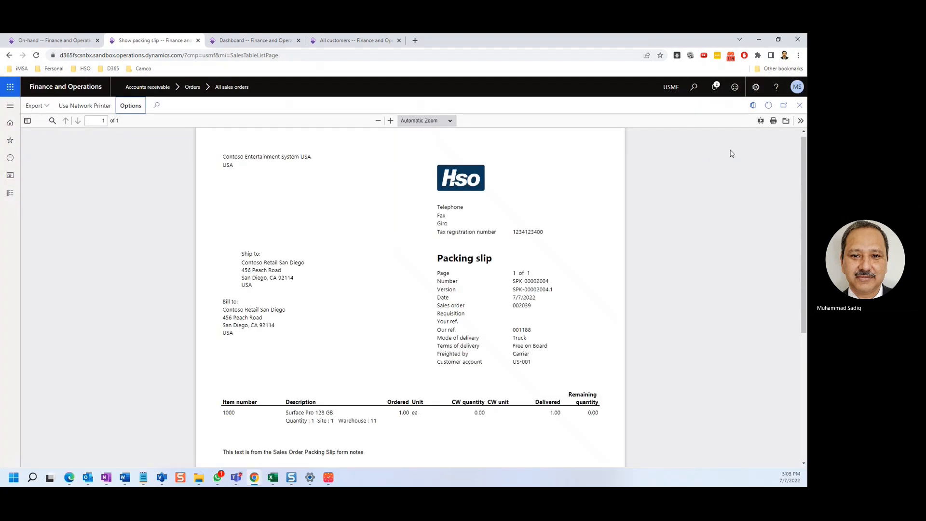
left_click(801, 110)
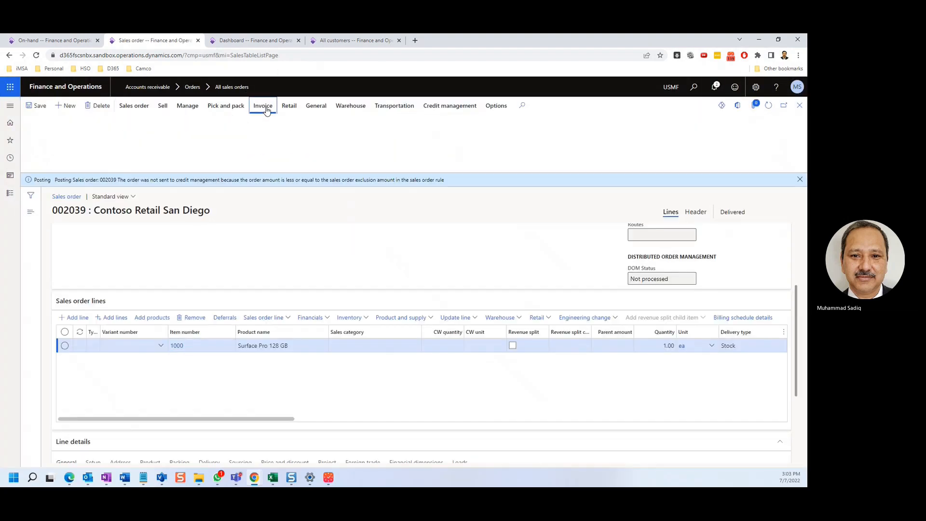
Step: Open invoice posting for the sales order and refresh the on-hand inventory of item 1000 to check the stock change
left_click(263, 106)
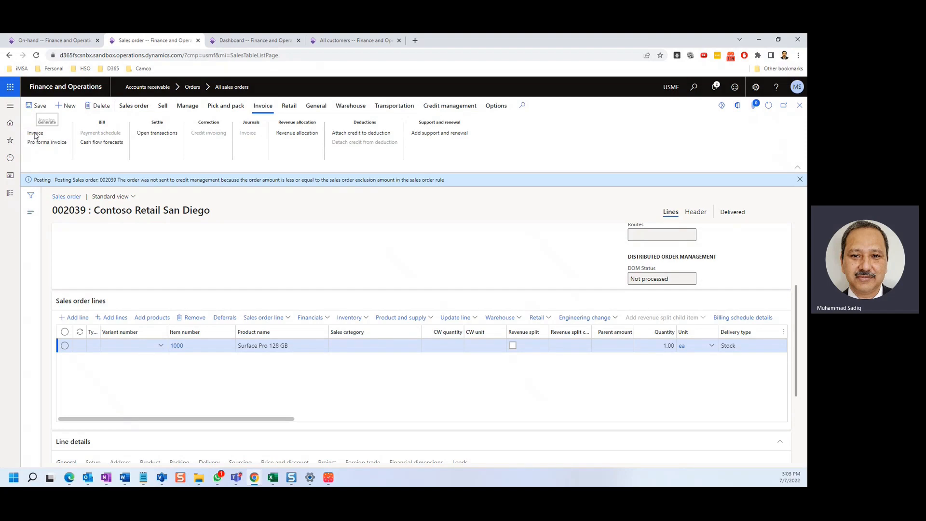
left_click(34, 134)
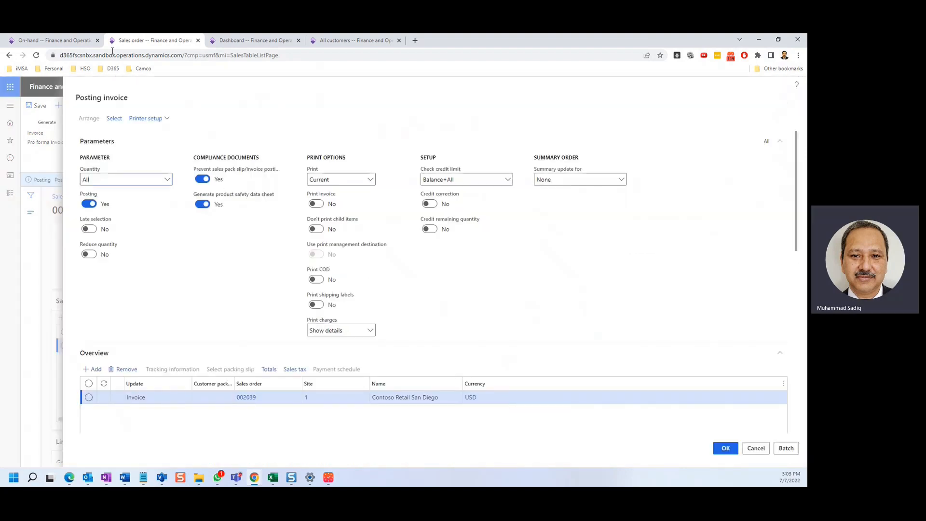
left_click(57, 40)
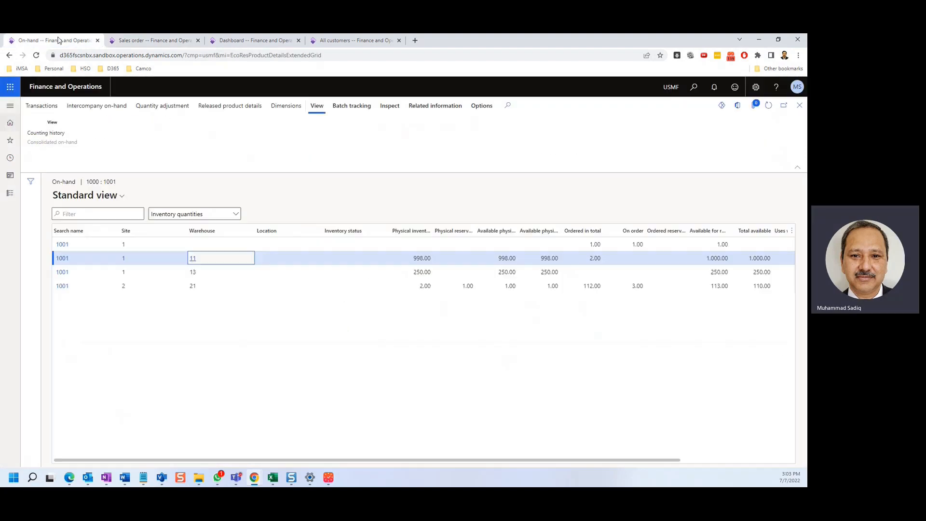
left_click(767, 109)
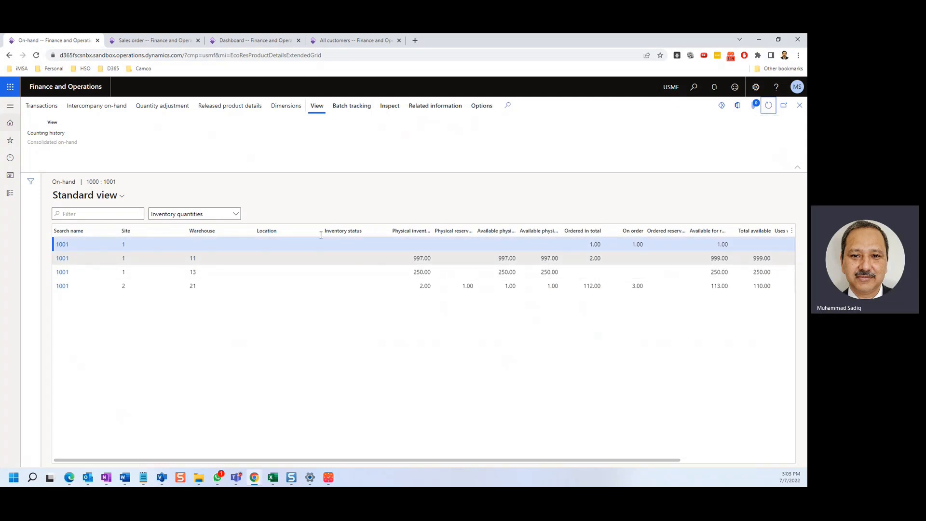
Step: Post the sales order invoice for all quantities without printing it
left_click(159, 40)
left_click(722, 453)
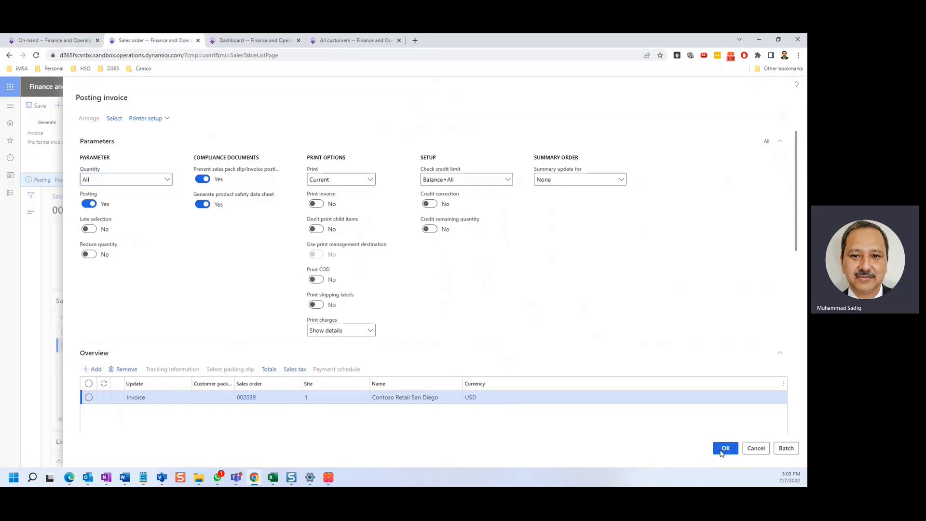
left_click(450, 265)
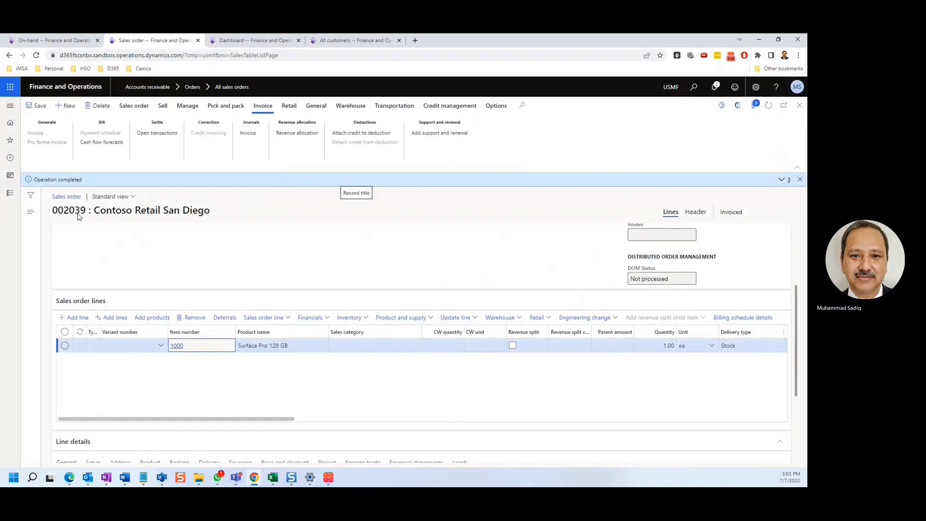
Step: View the customer transactions of Contoso Retail San Diego from the customer list
left_click(337, 41)
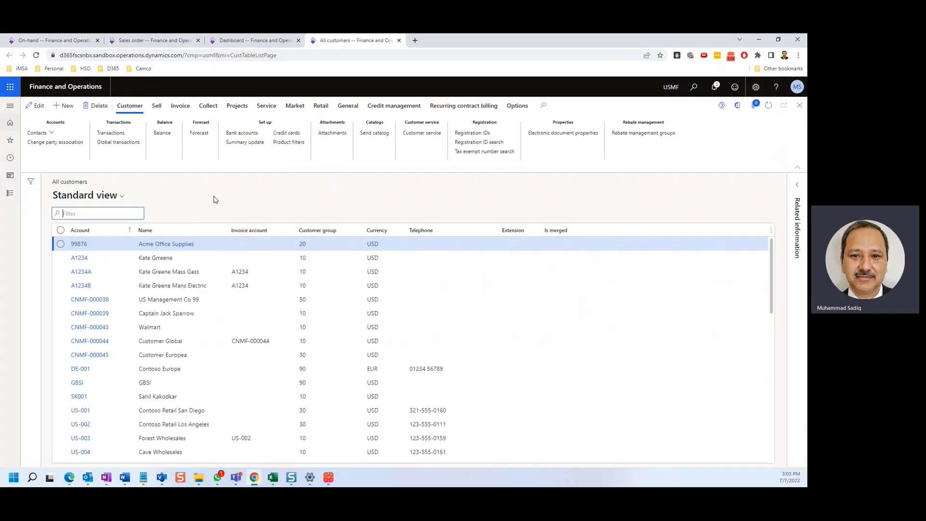
left_click(60, 410)
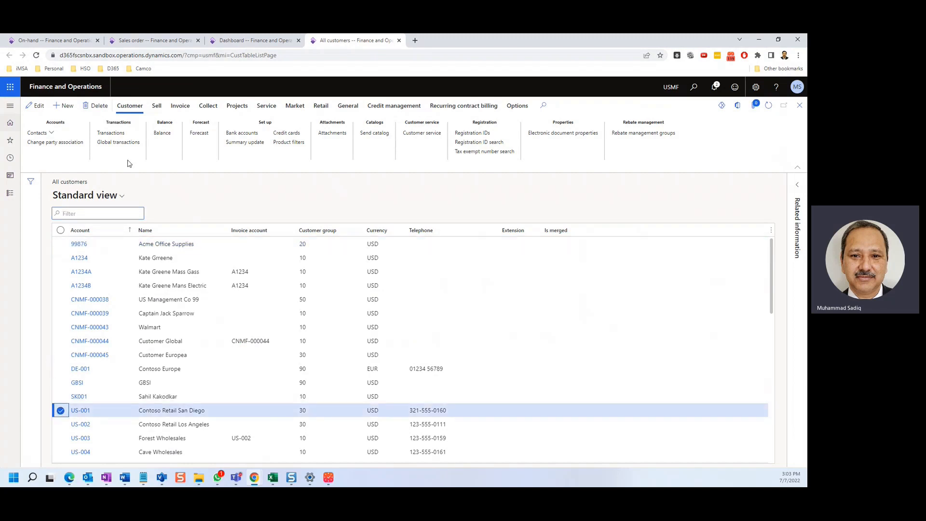
left_click(119, 134)
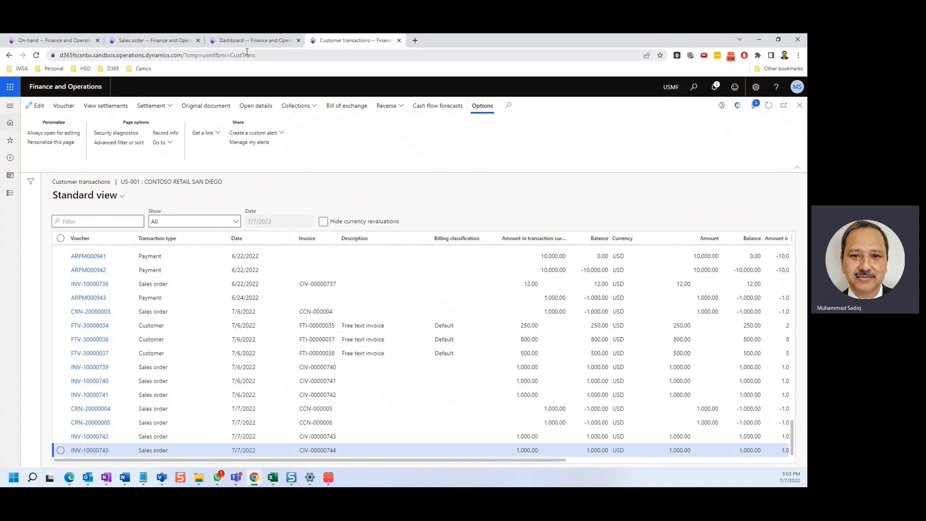
Step: Open the sales order's invoice journal and compare its invoice with the refreshed customer transactions
left_click(169, 44)
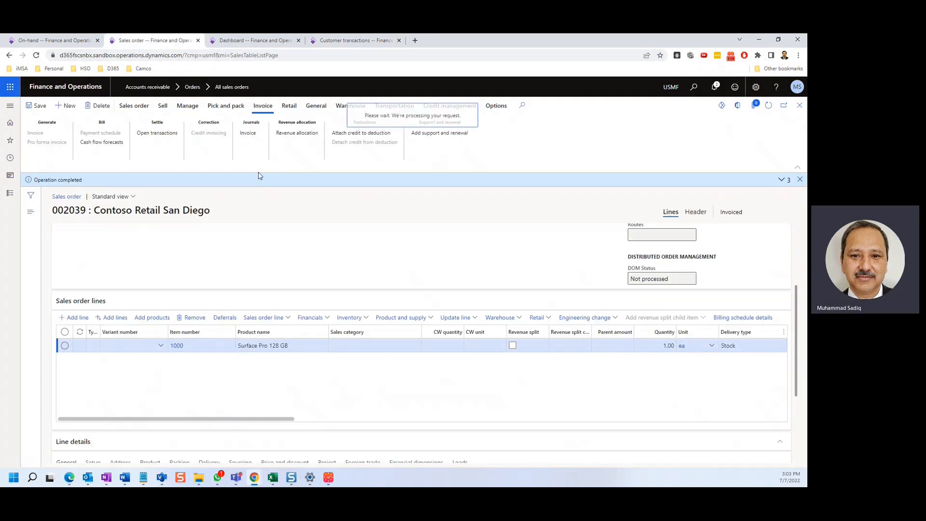
left_click(244, 134)
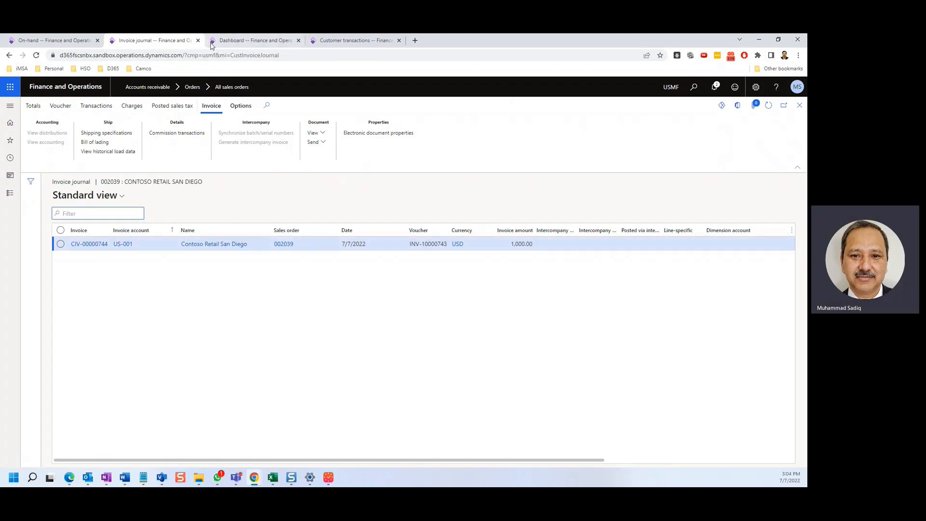
left_click(331, 40)
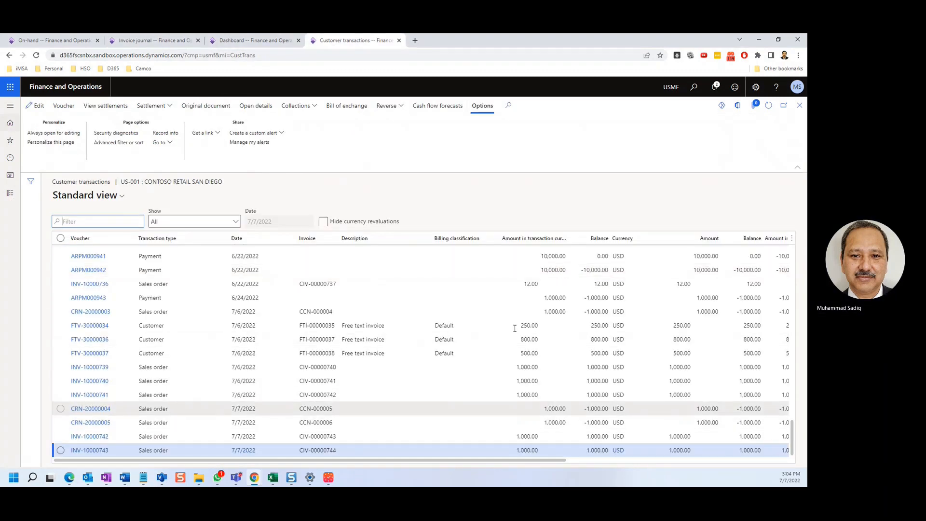
left_click(769, 105)
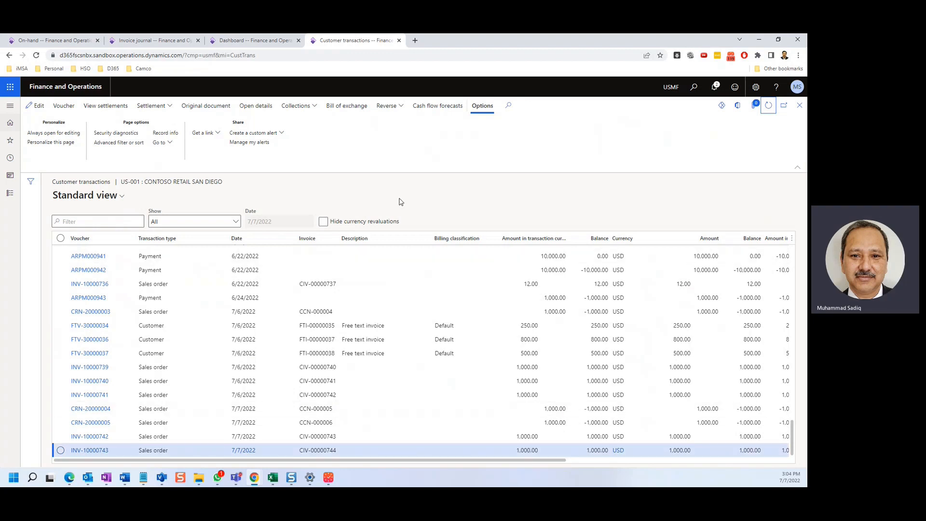
Step: Open the list of all return orders in Sales and marketing
left_click(230, 40)
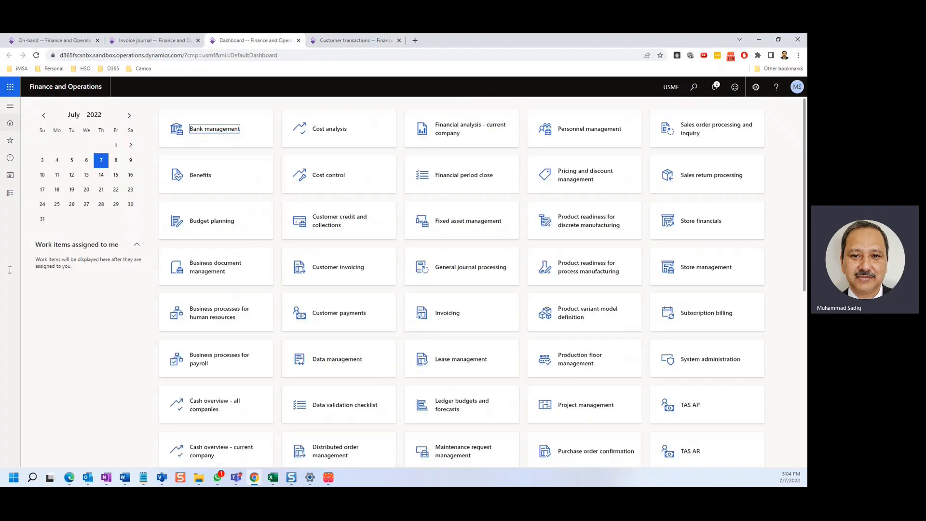
left_click(10, 189)
scroll(48, 289, "down", 10)
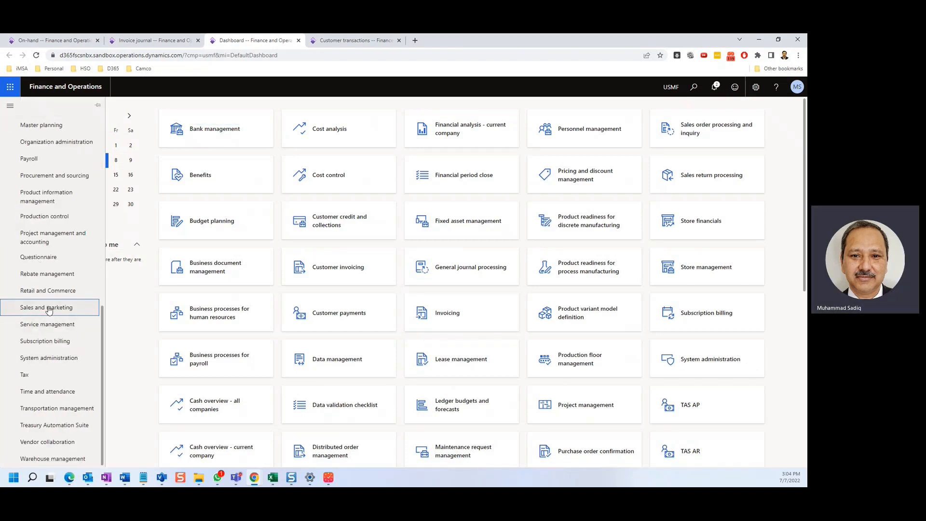
left_click(49, 309)
left_click(189, 112)
left_click(179, 243)
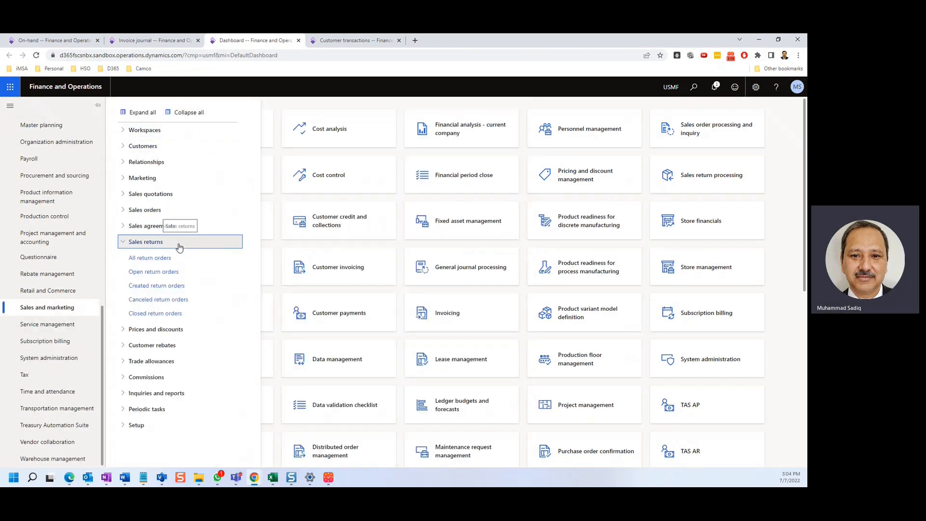
left_click(164, 258)
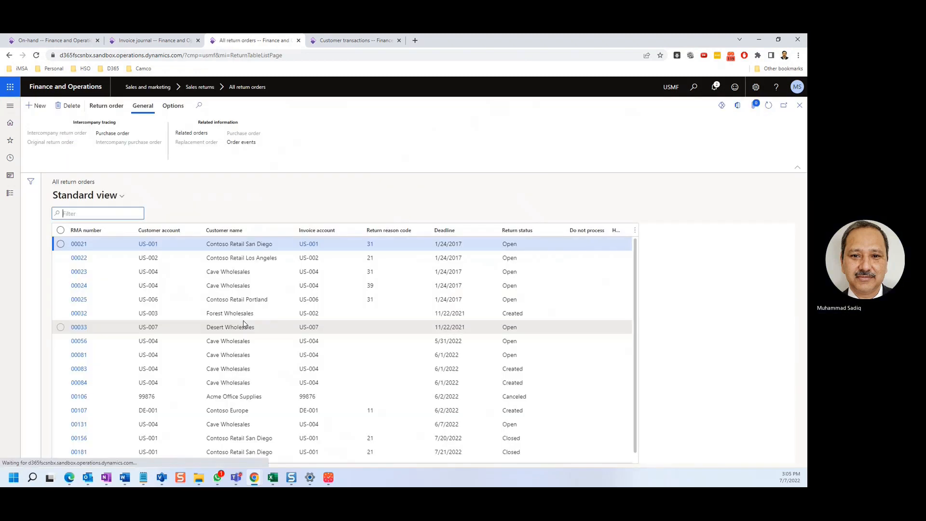
Step: Start a return order for Contoso Retail San Diego with site 1 and warehouse 11, and try to create it without a reason code
left_click(37, 105)
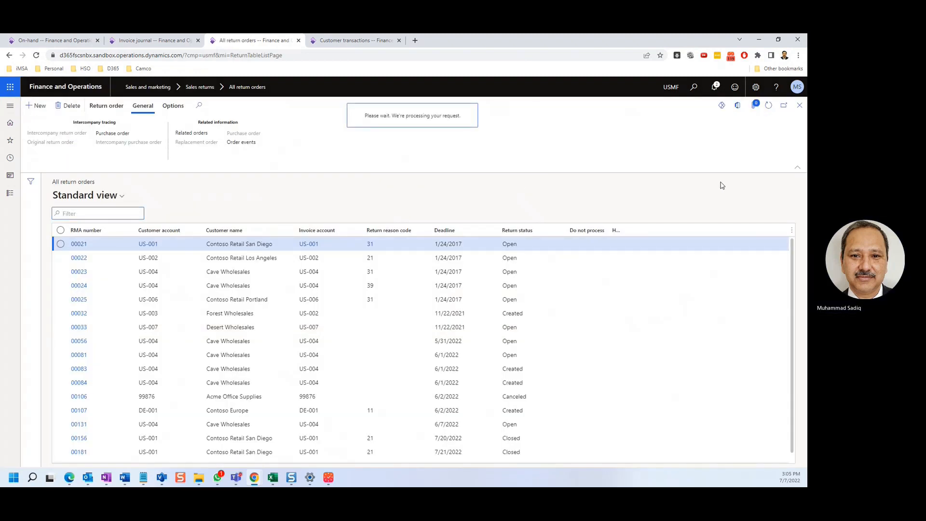
left_click(614, 162)
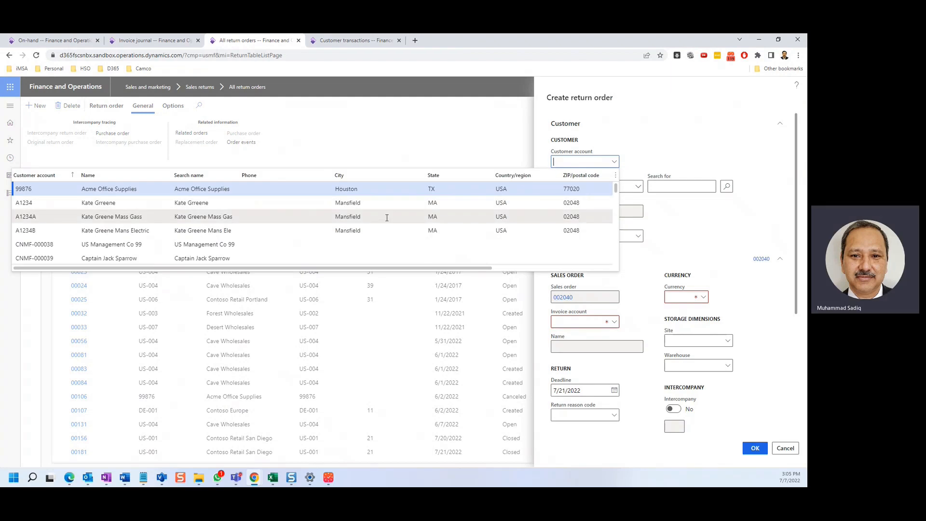
left_click(36, 231)
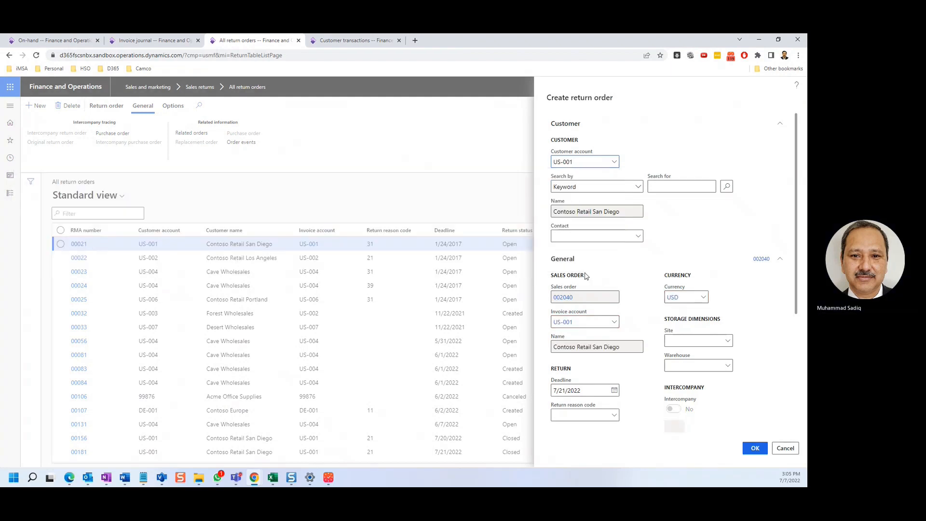
scroll(723, 294, "down", 2)
left_click(695, 283)
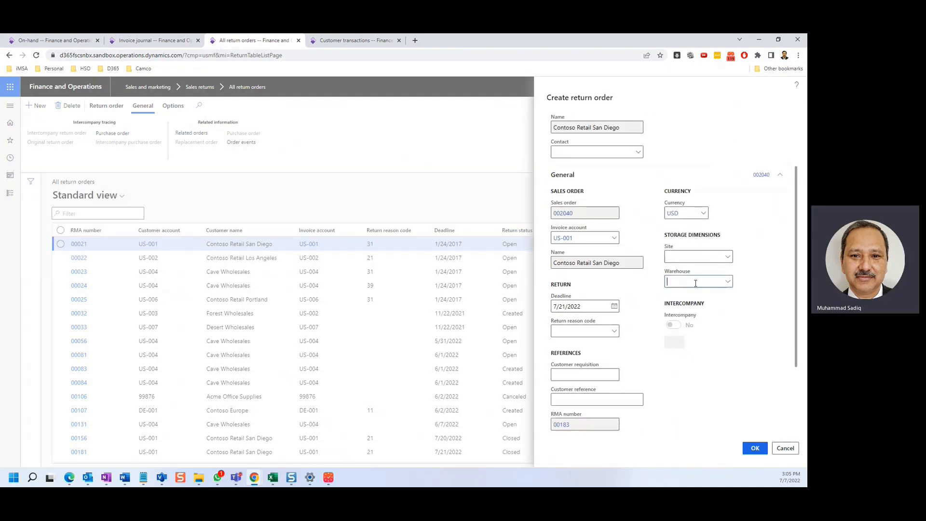
left_click(756, 449)
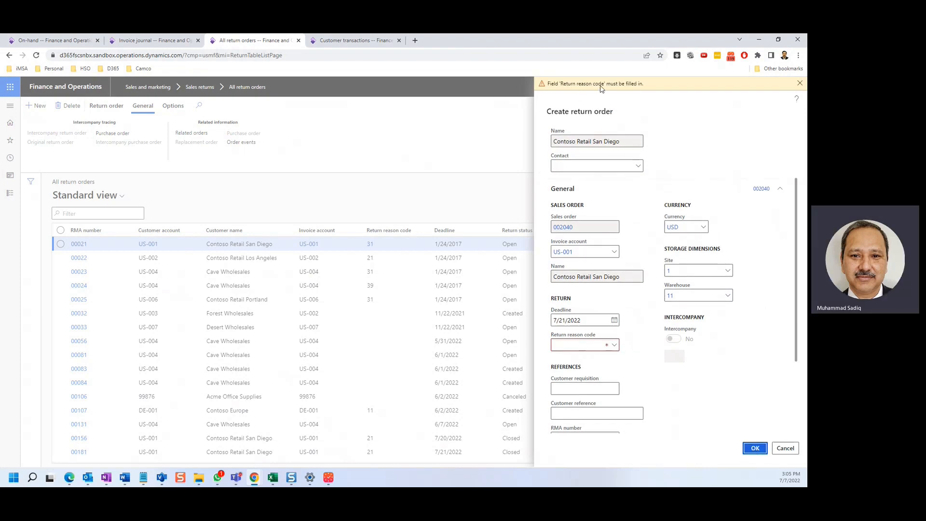
Step: Open the Accounts receivable parameters in a duplicate browser tab and examine the reason code requirements for return orders
left_click(348, 40)
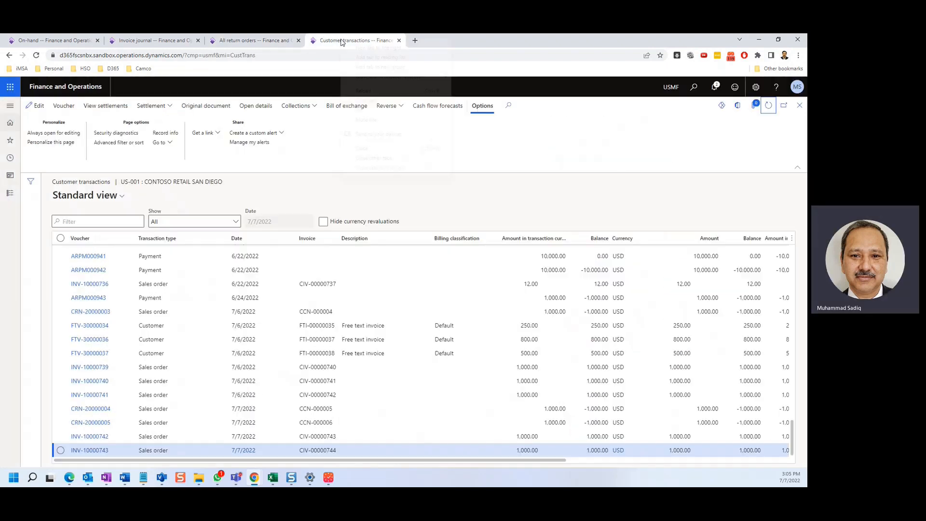
right_click(347, 41)
left_click(381, 99)
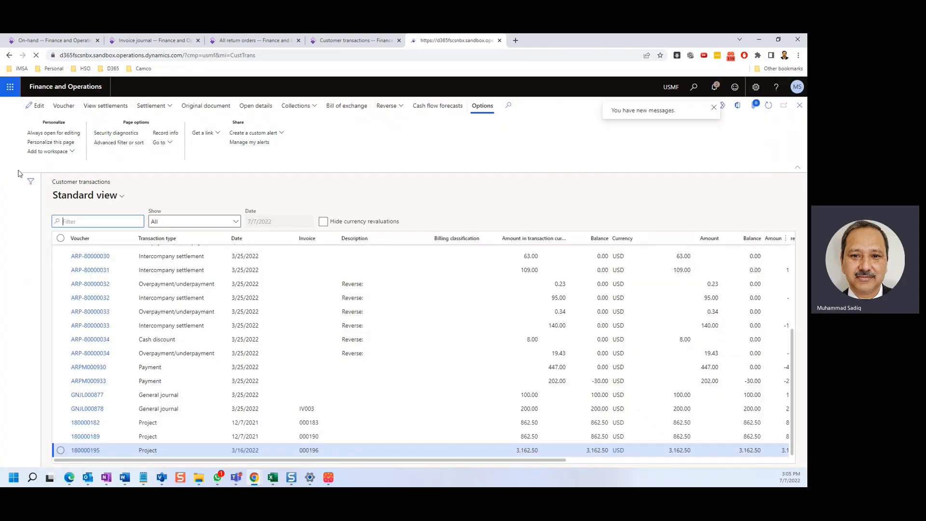
left_click(10, 193)
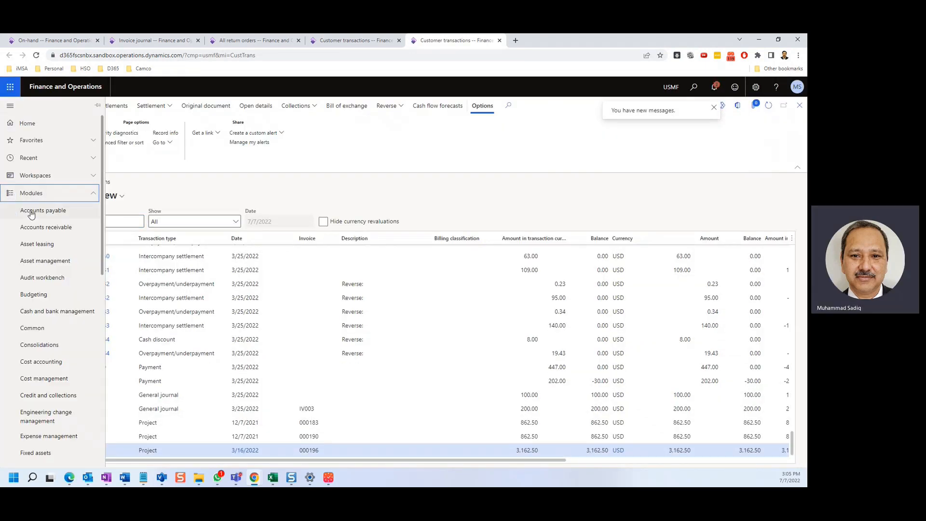
left_click(39, 231)
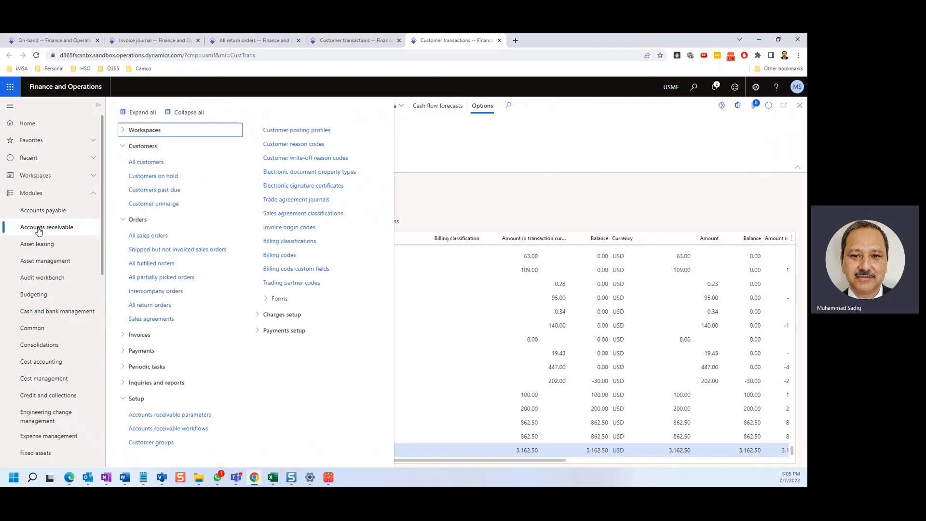
left_click(198, 418)
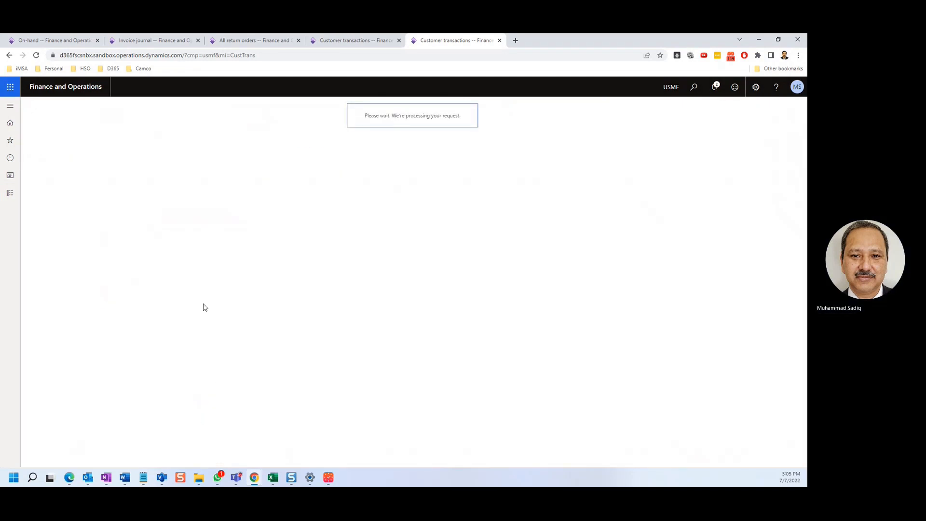
scroll(232, 376, "down", 3)
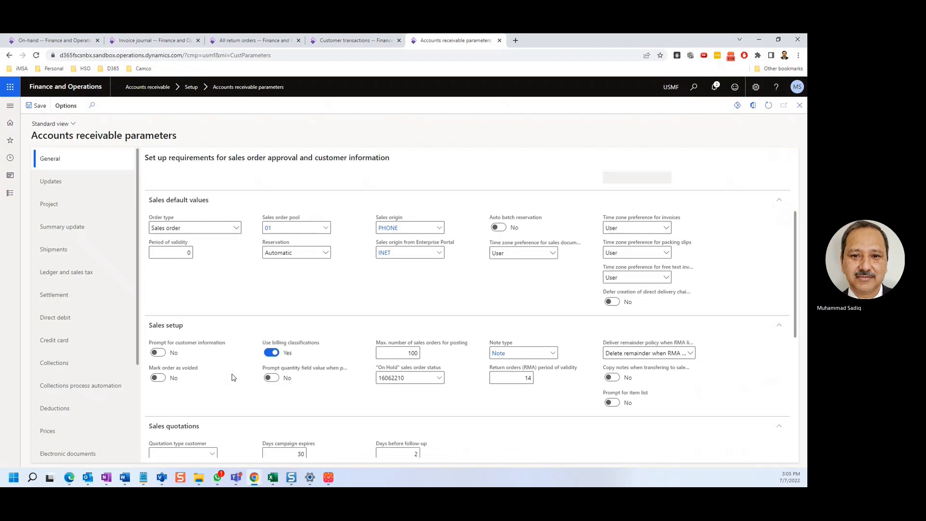
scroll(233, 377, "down", 4)
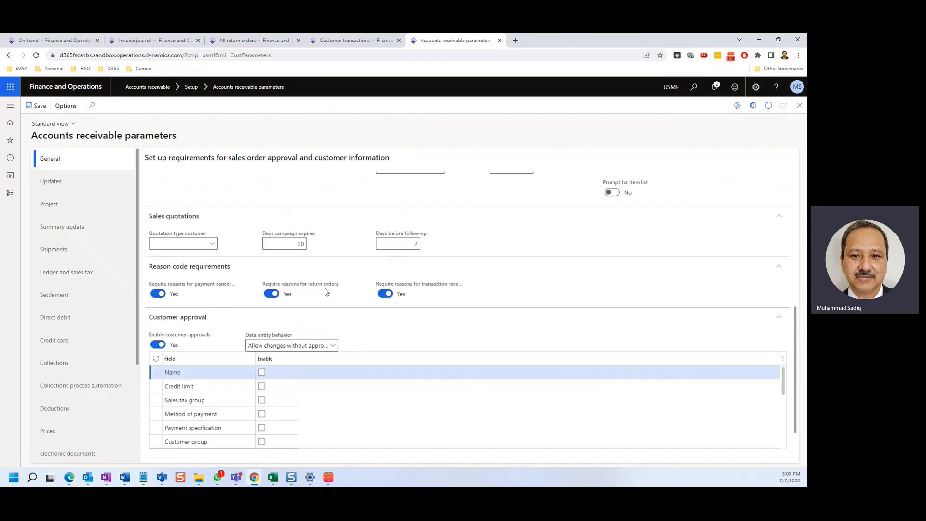
Step: View the return reason codes in the Sales and marketing returns setup
left_click(11, 199)
scroll(24, 250, "down", 3)
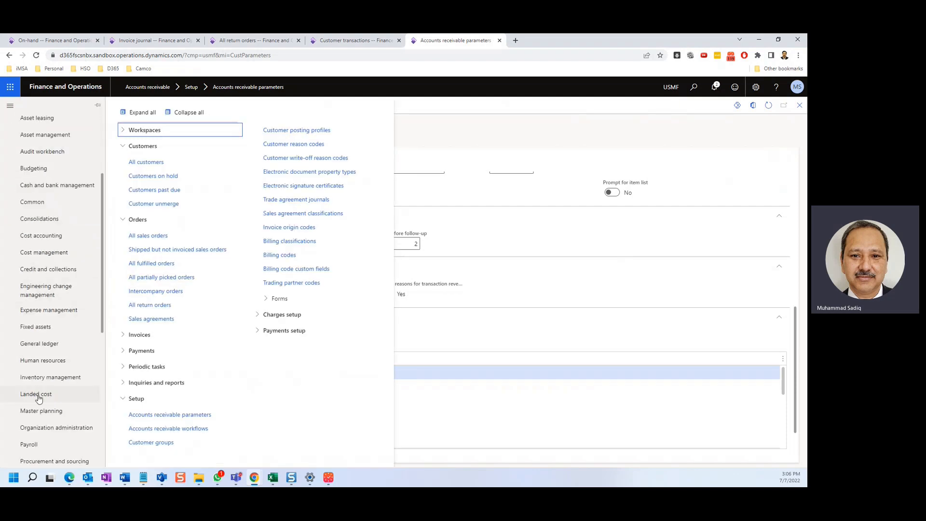
scroll(39, 398, "down", 3)
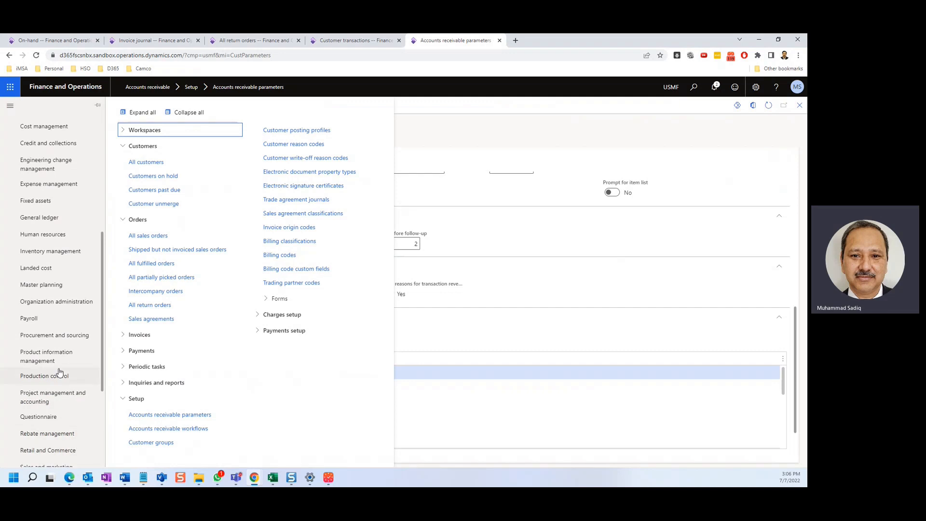
scroll(47, 372, "down", 2)
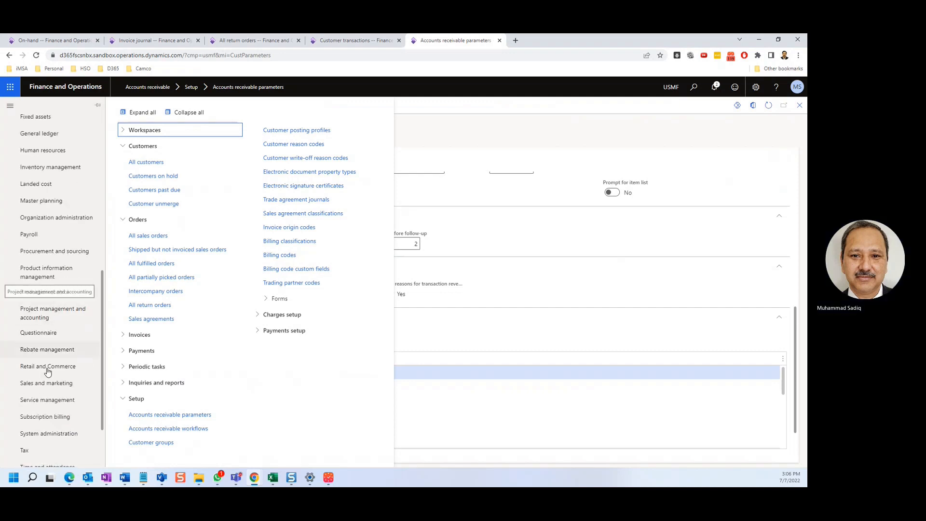
left_click(44, 384)
left_click(137, 424)
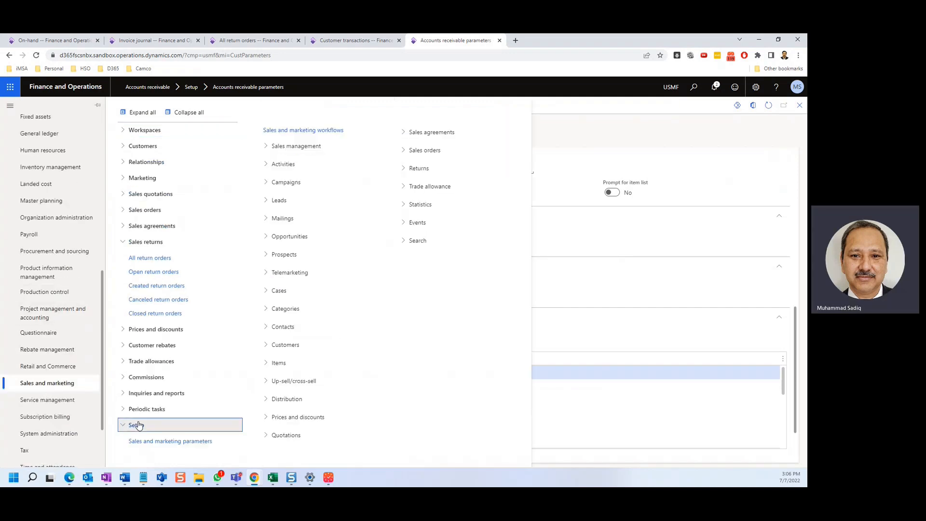
left_click(455, 168)
left_click(491, 201)
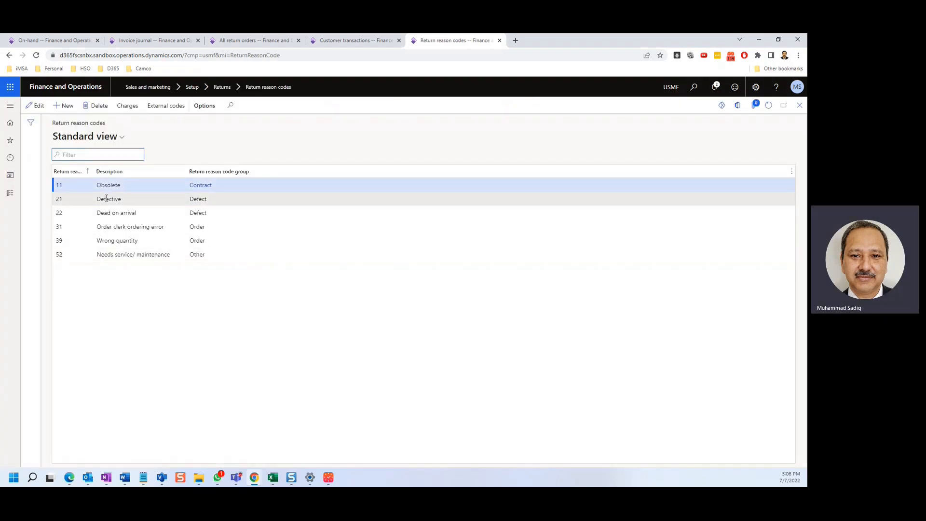
Step: Start a charges setup for the Defective return reason code and look through the charges codes for its USD line
left_click(106, 197)
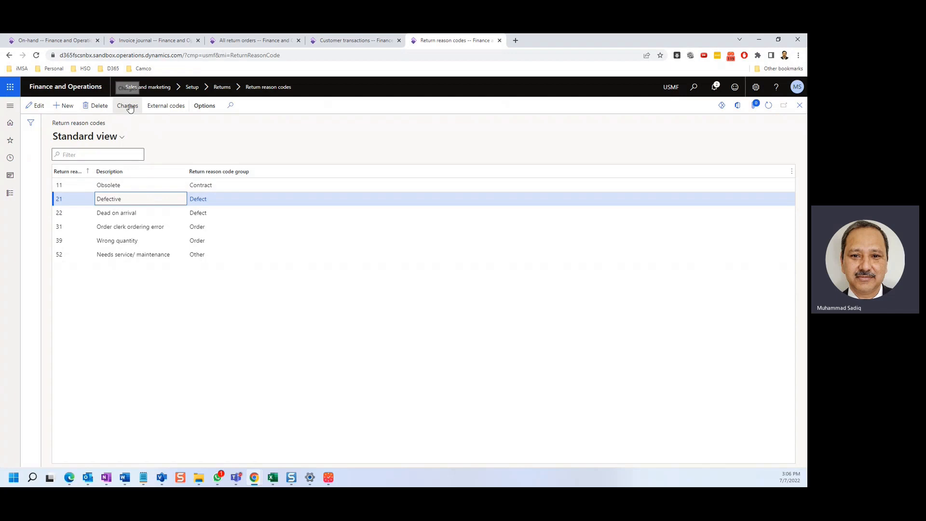
left_click(128, 105)
left_click(64, 105)
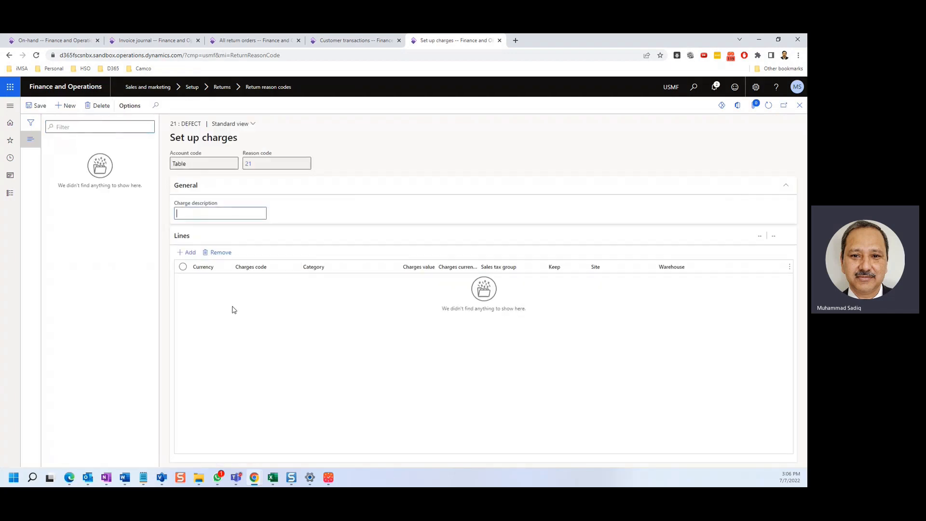
left_click(308, 281)
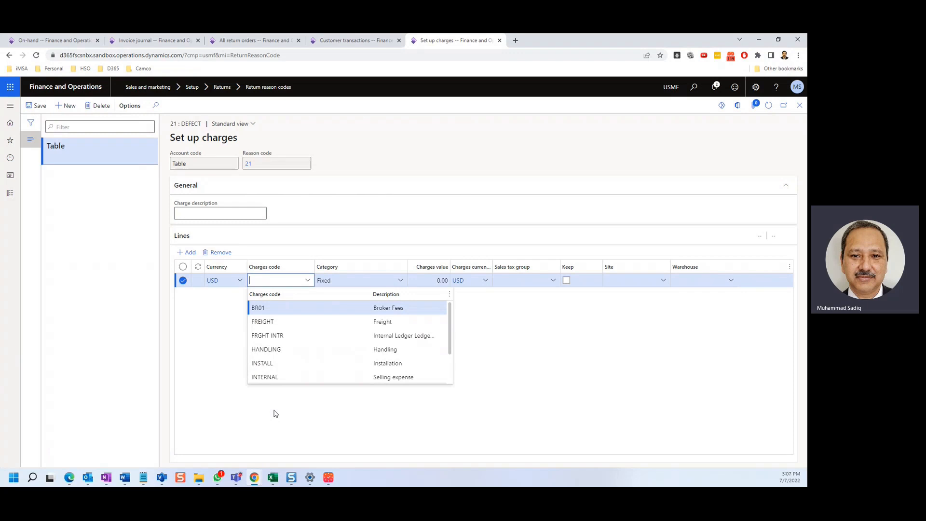
Step: Set the new return order's return reason code to 21 (Defective)
left_click(356, 40)
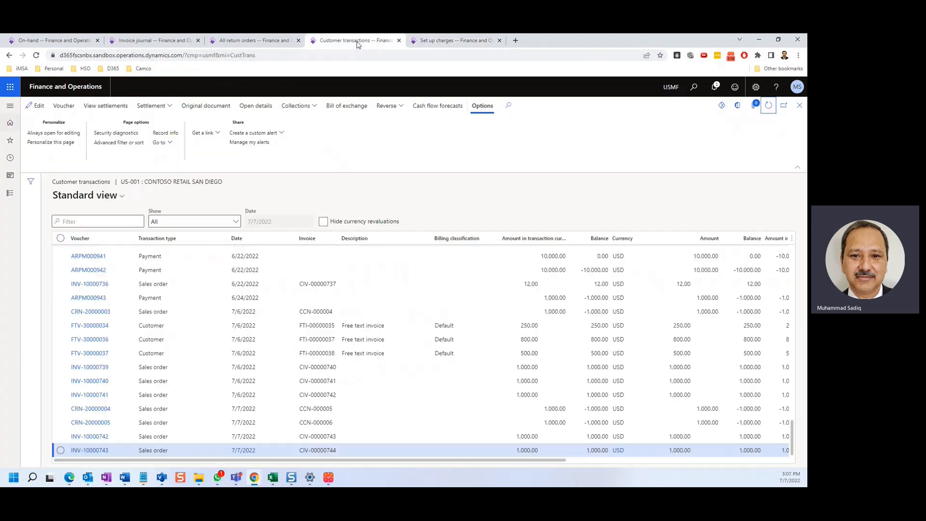
left_click(254, 40)
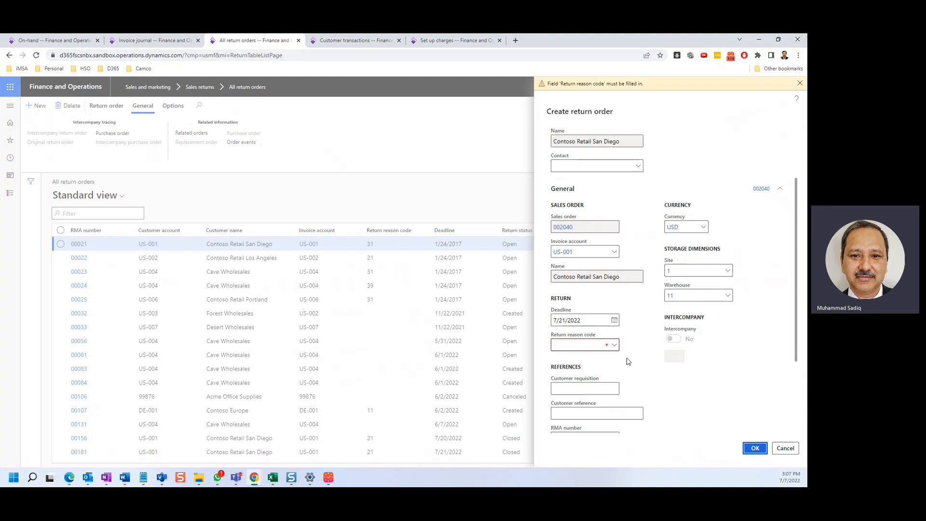
left_click(614, 346)
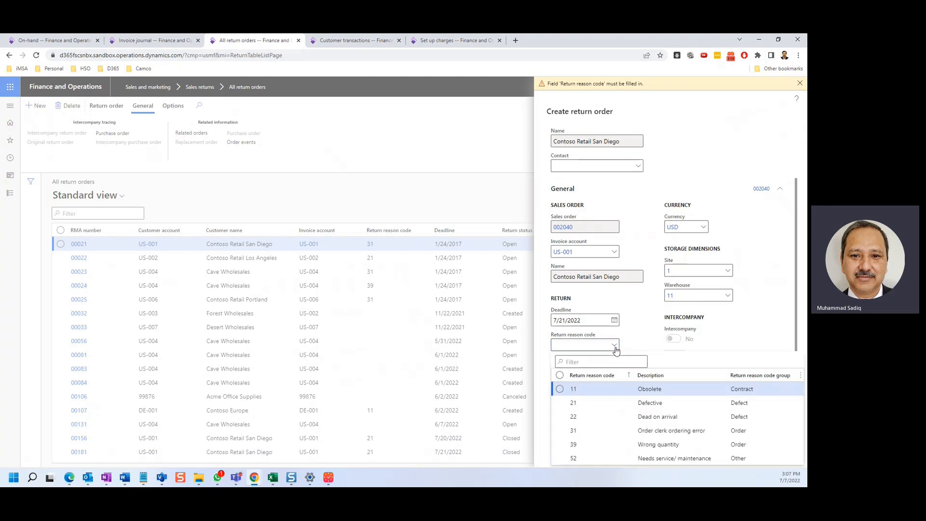
left_click(593, 402)
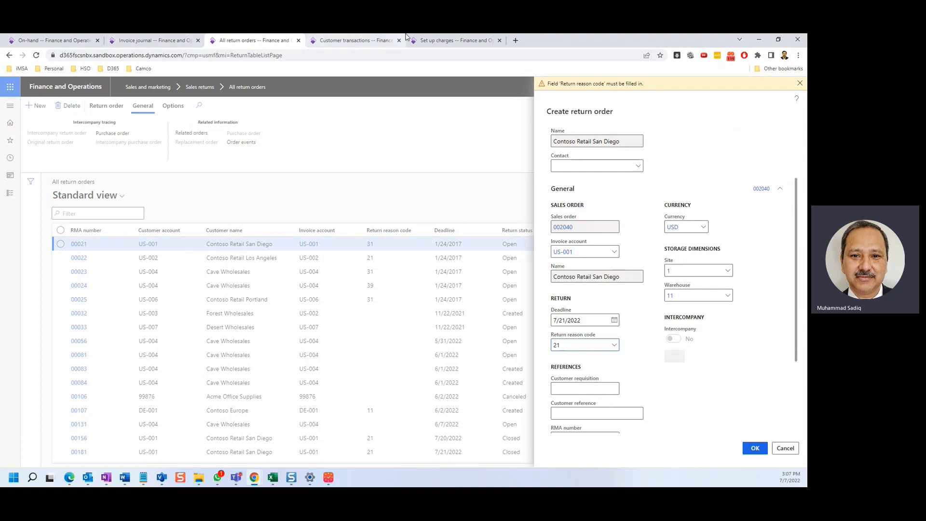
Step: Delete the unfinished charges setup of the Defective reason code
left_click(453, 40)
left_click(99, 106)
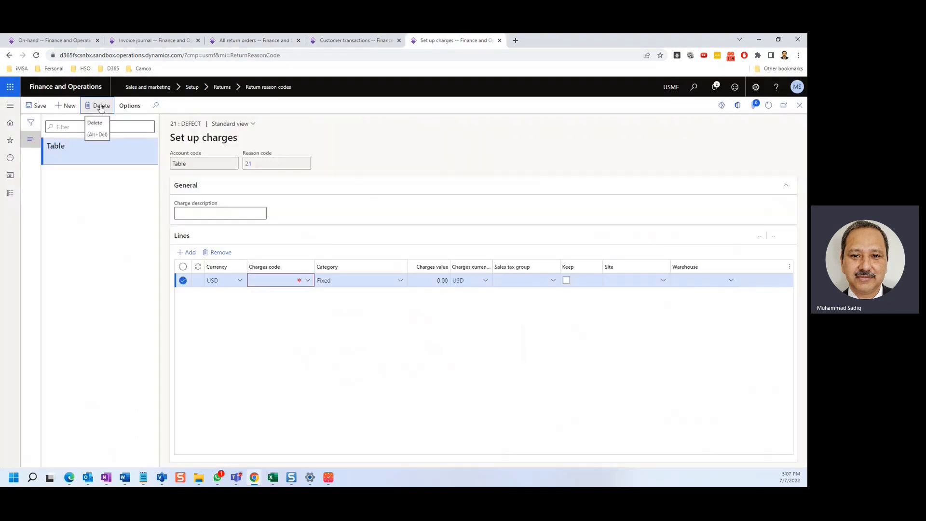
left_click(456, 264)
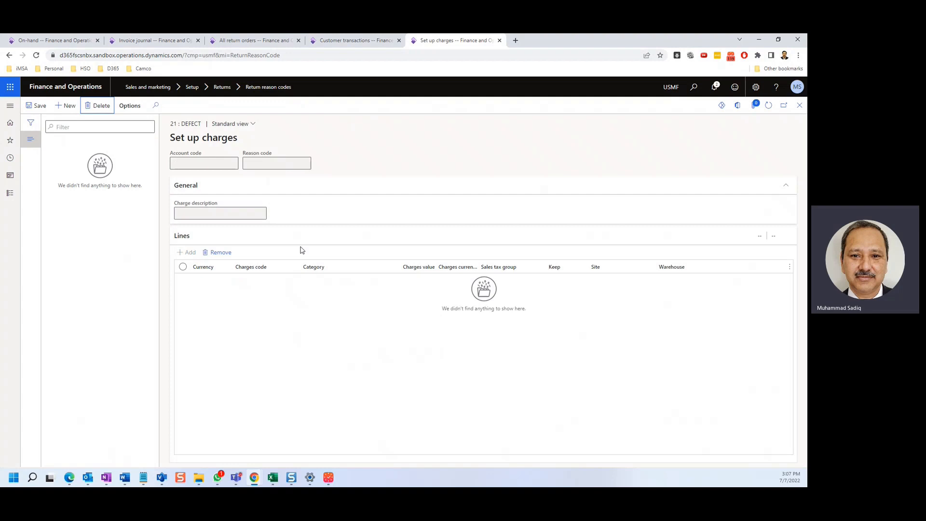
Step: Create the return order with the entered details and open its header view to review them
left_click(355, 40)
left_click(252, 40)
scroll(667, 389, "down", 3)
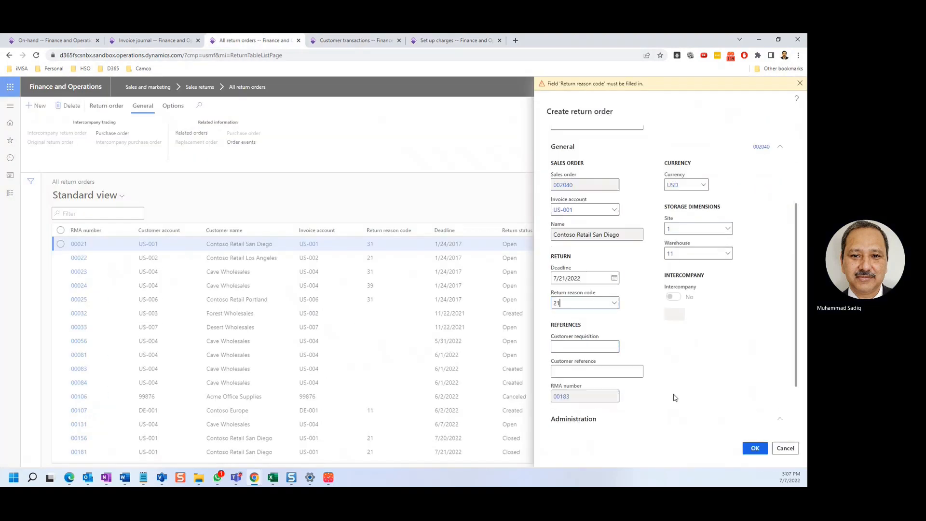
left_click(754, 448)
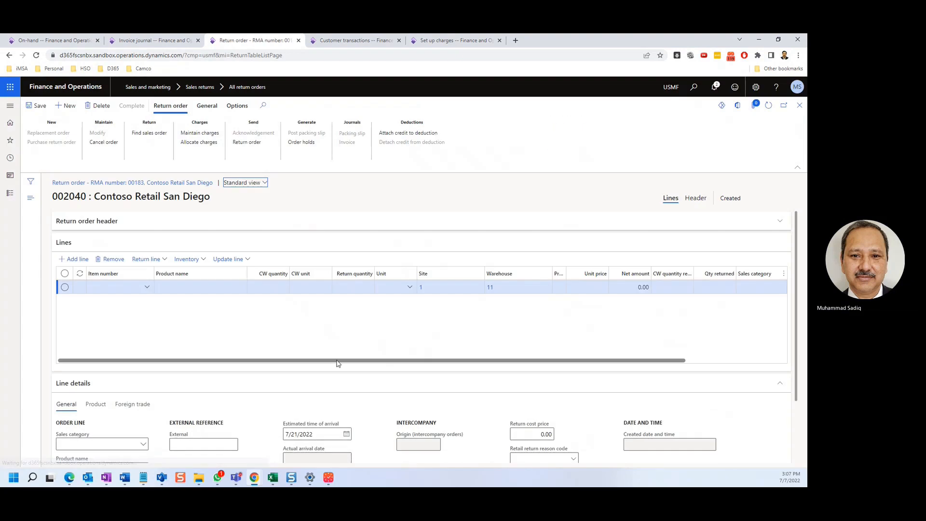
left_click(696, 200)
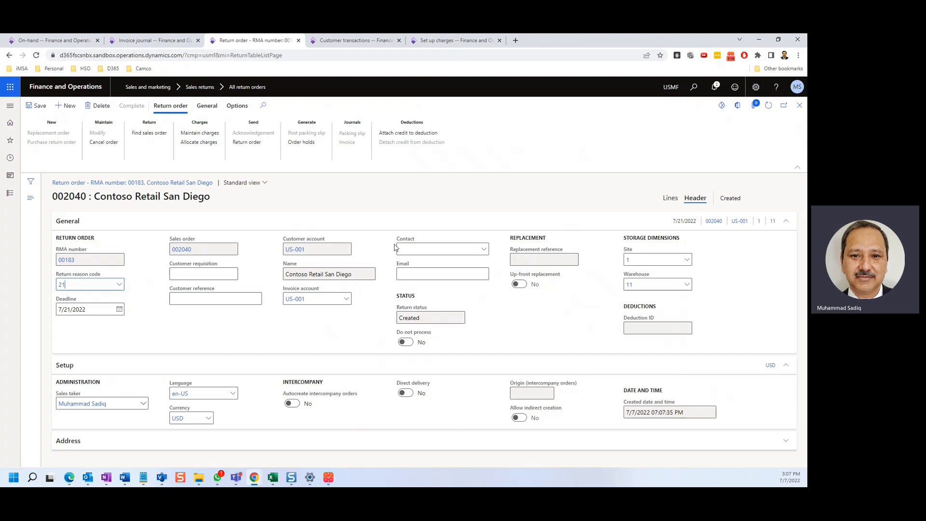
Step: Find the original sales order 002039 and add its Surface Pro 128 GB line to the return order
left_click(670, 198)
left_click(150, 134)
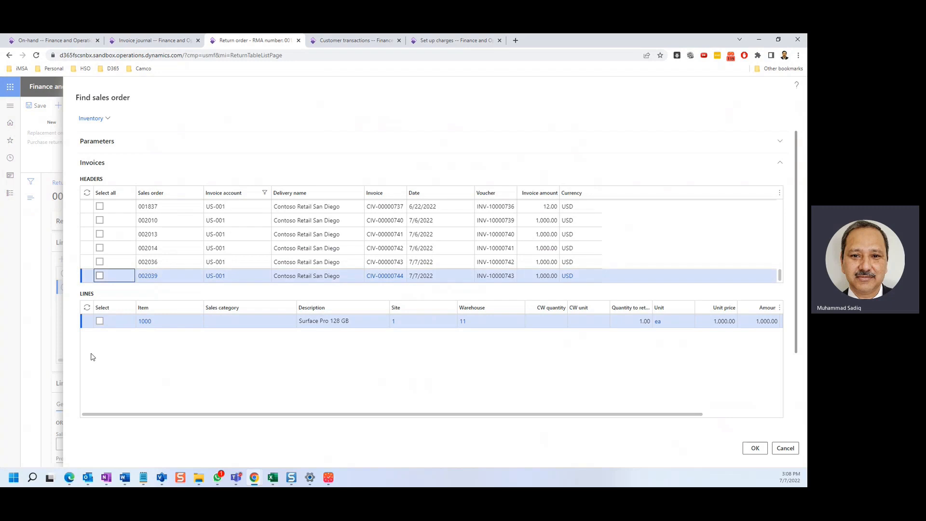
left_click(99, 321)
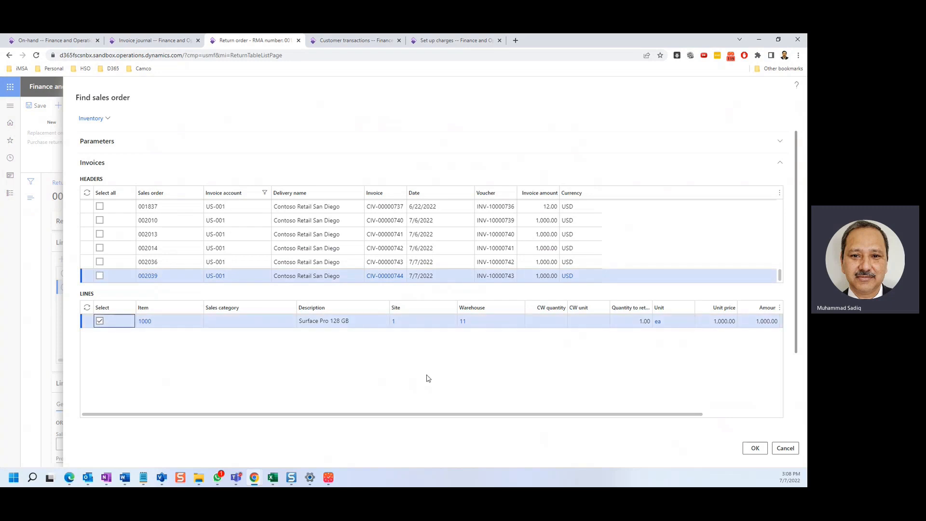
left_click(755, 451)
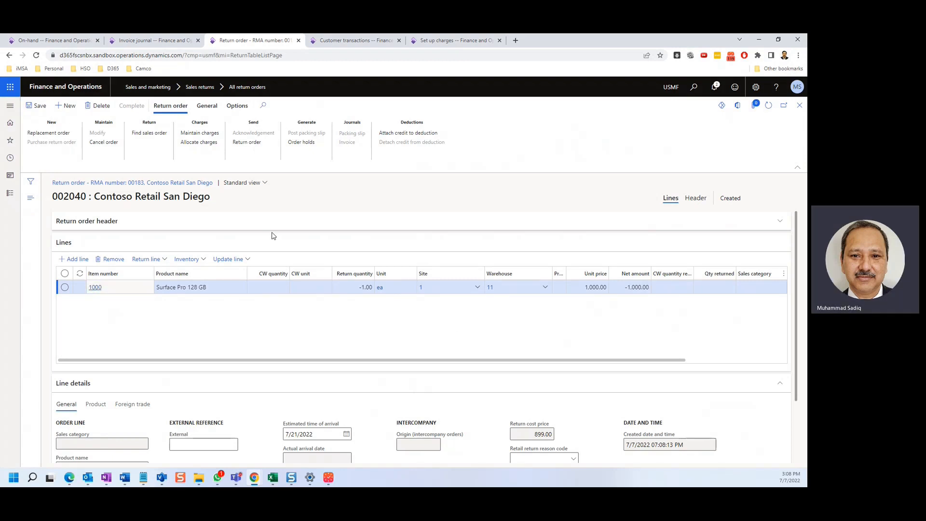
Step: Generate the return order document for the Surface Pro return and close its preview
left_click(249, 146)
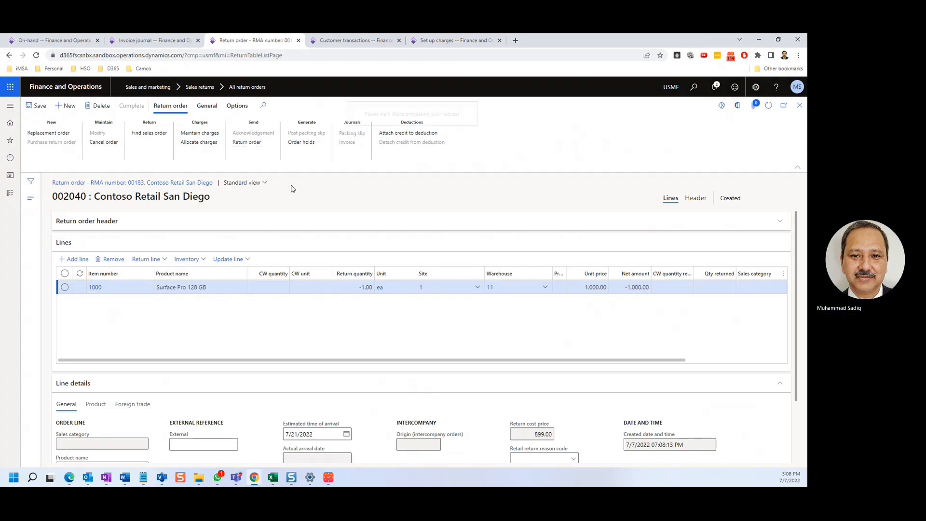
left_click(745, 446)
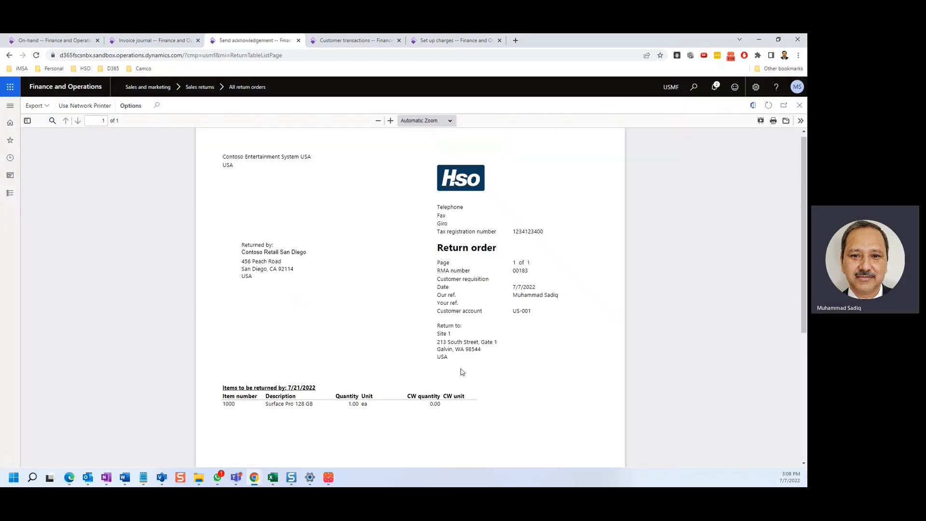
left_click(800, 106)
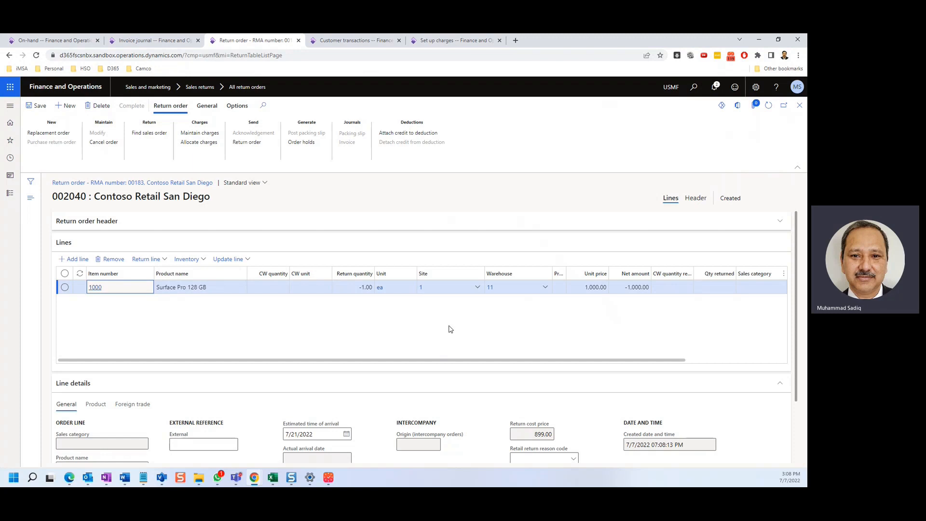
Step: Start registering the Surface Pro return line with disposition code 11 (Credit)
scroll(423, 327, "down", 1)
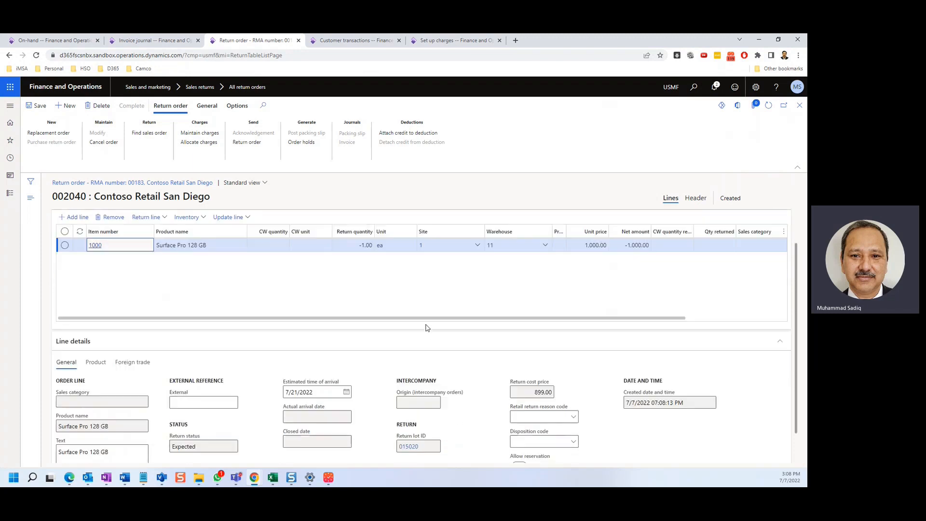
scroll(562, 356, "up", 1)
left_click_drag(563, 359, 703, 362)
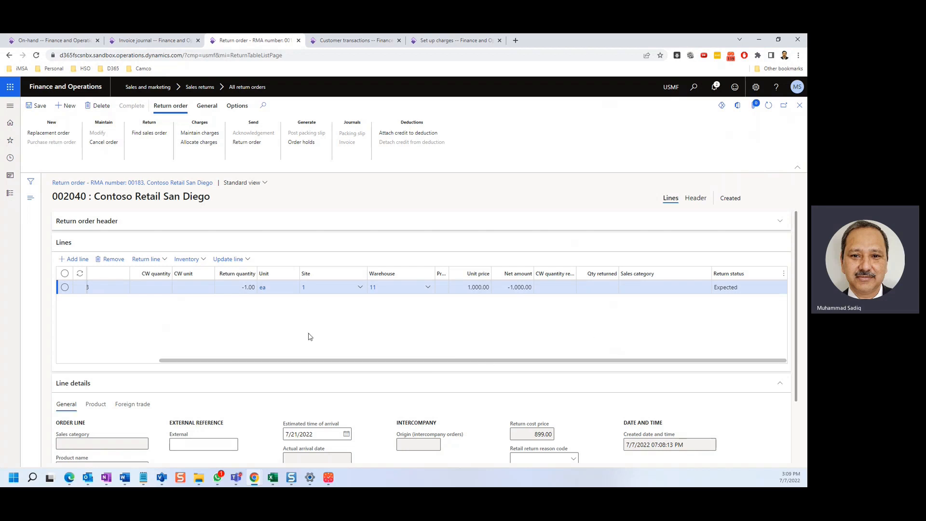
left_click(247, 260)
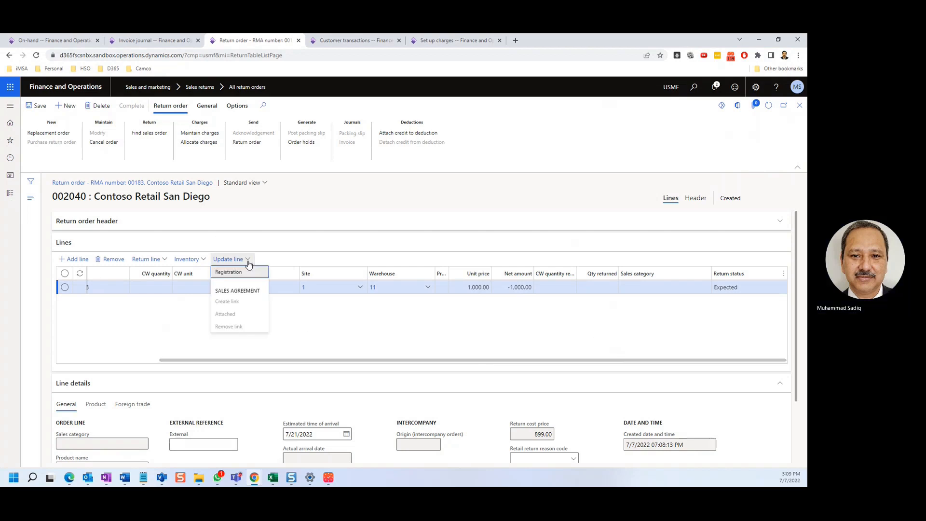
left_click(233, 274)
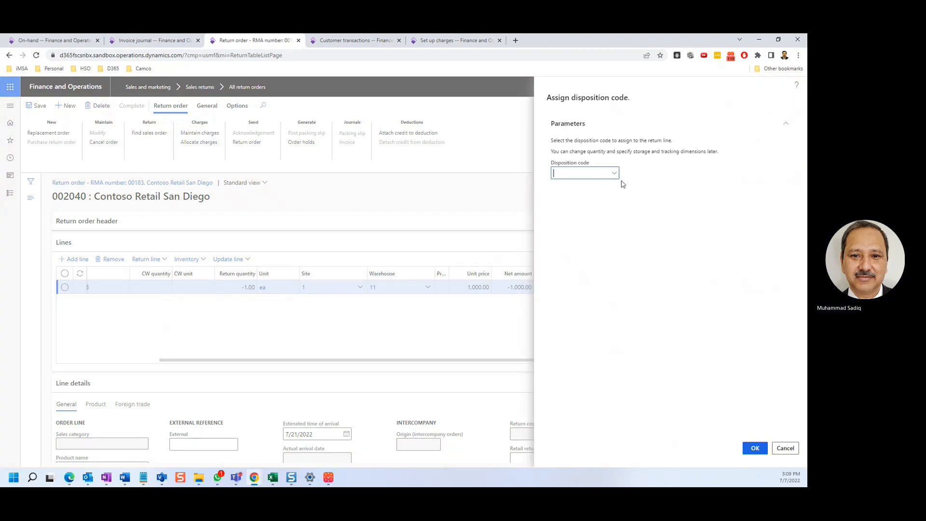
left_click(615, 175)
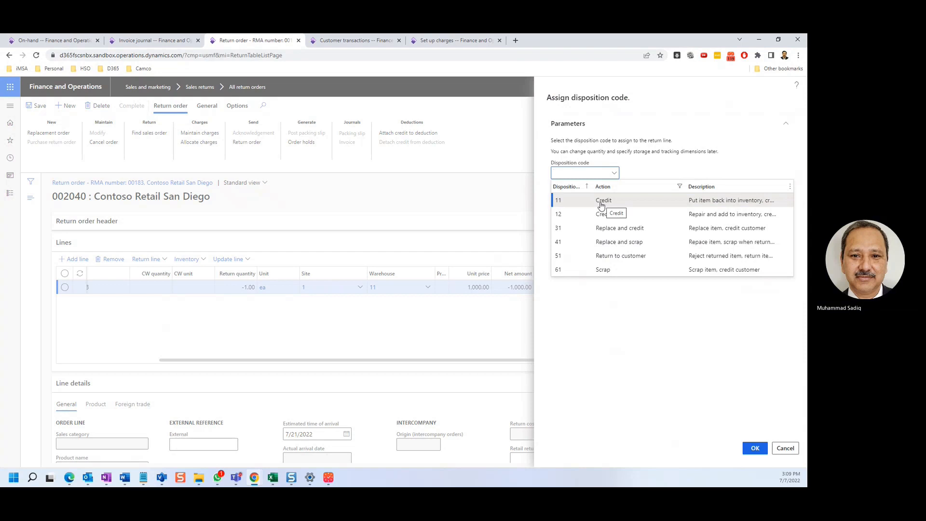
left_click(603, 206)
left_click(755, 448)
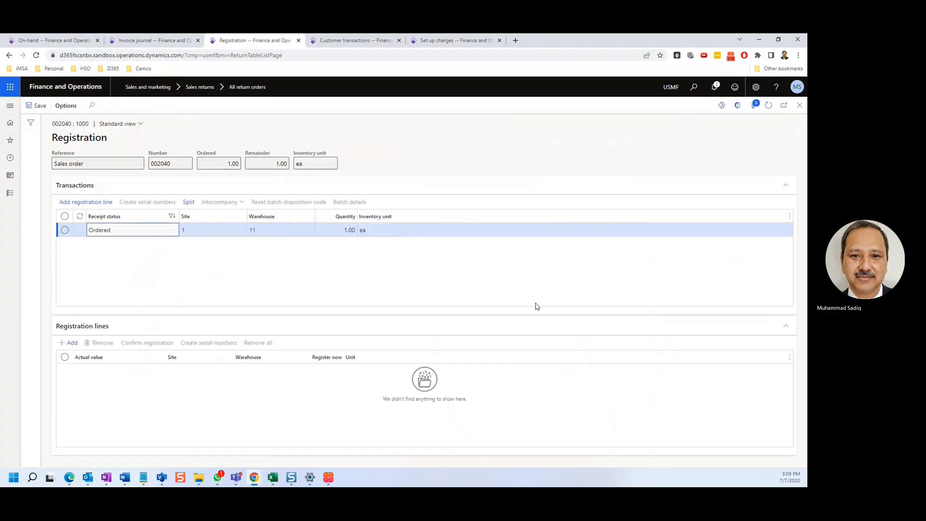
Step: Add a registration line for the returned unit at site 1, warehouse 11, and confirm the registration
left_click(87, 203)
left_click(141, 345)
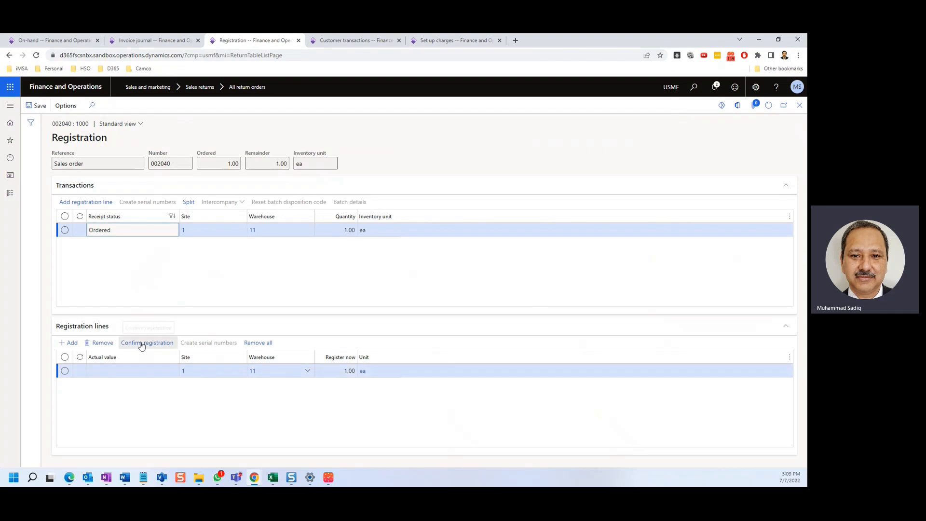
left_click(800, 105)
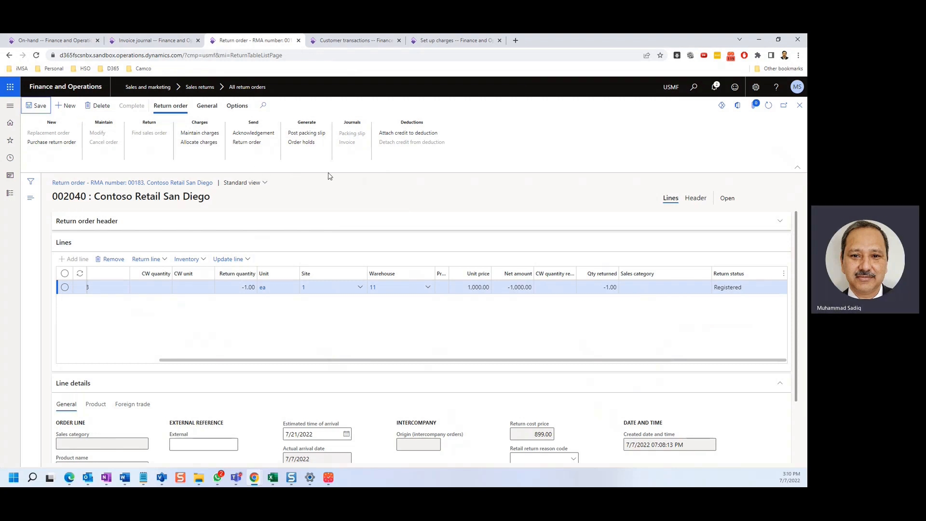
Step: Open the sales order 002040 linked in the return order header and post its packing slip
left_click(696, 200)
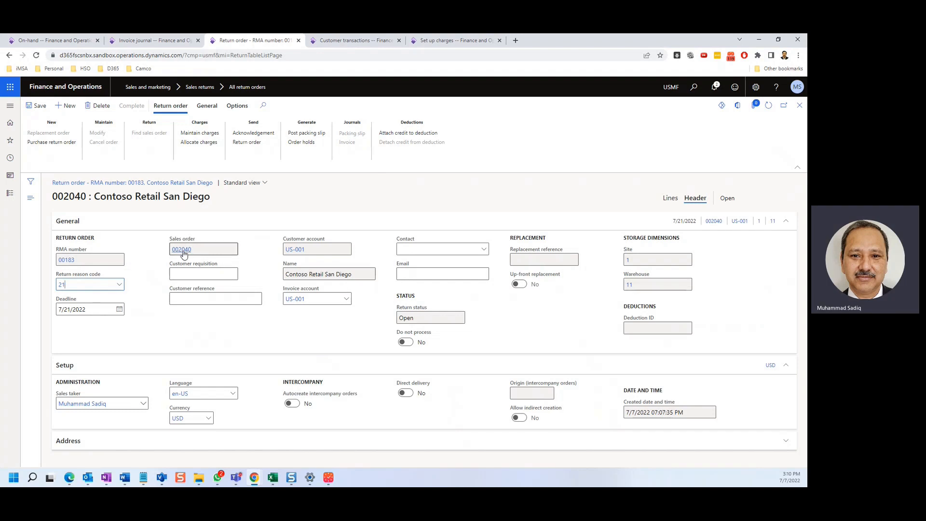
left_click(183, 250)
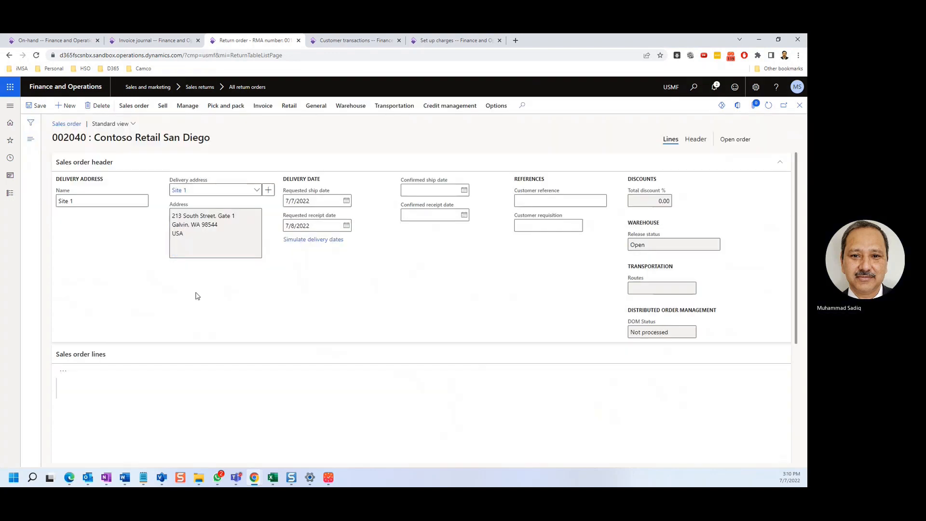
scroll(428, 406, "down", 2)
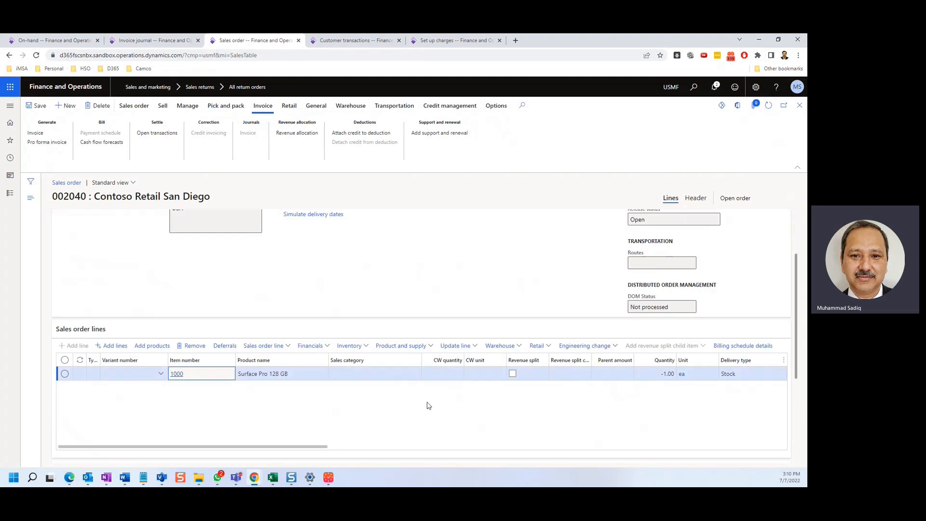
scroll(659, 401, "up", 2)
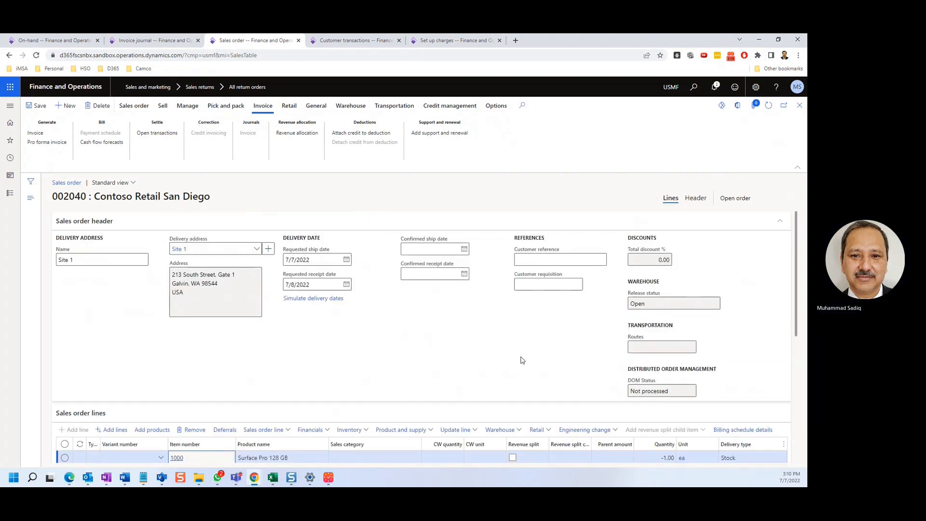
scroll(519, 358, "down", 1)
left_click(222, 110)
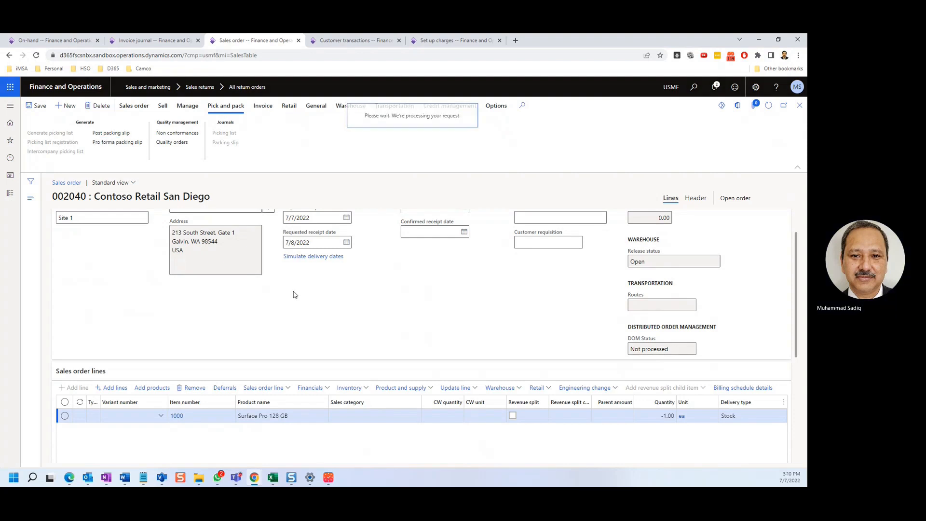
scroll(295, 294, "down", 5)
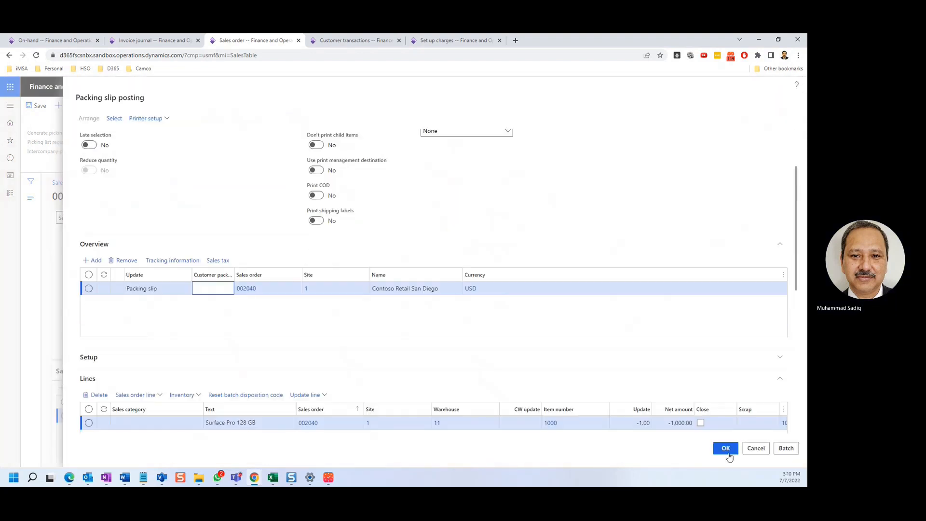
left_click(726, 449)
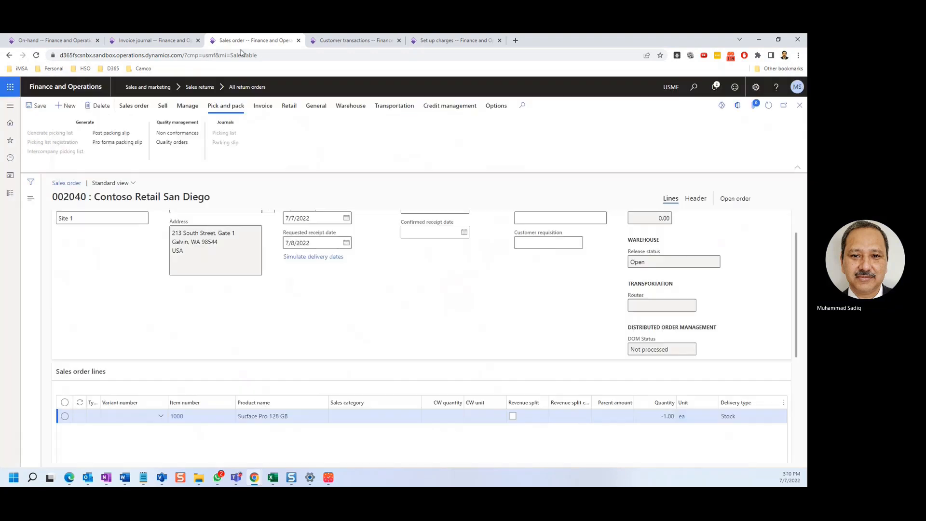
Step: Refresh the on-hand inventory of item 1000 to check the stock and close the packing slip preview
left_click(60, 41)
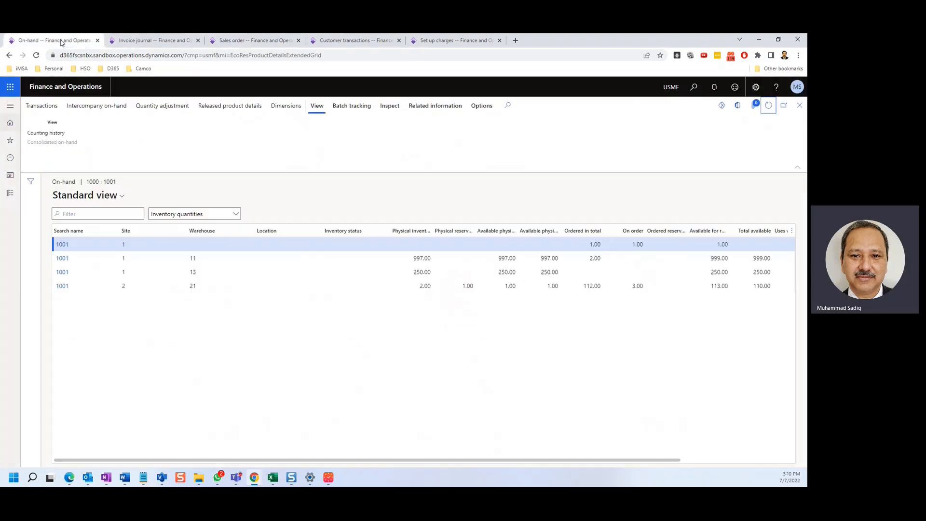
left_click(768, 105)
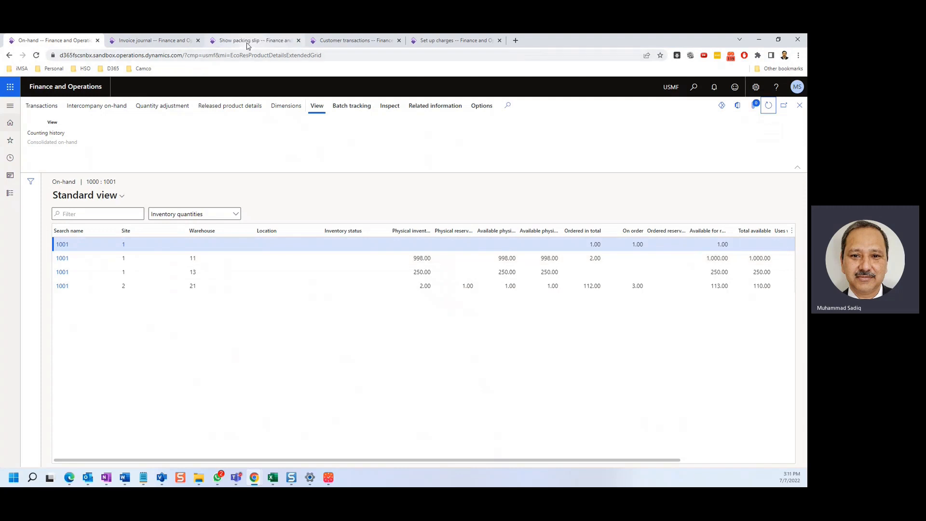
left_click(337, 42)
left_click(270, 41)
left_click(800, 105)
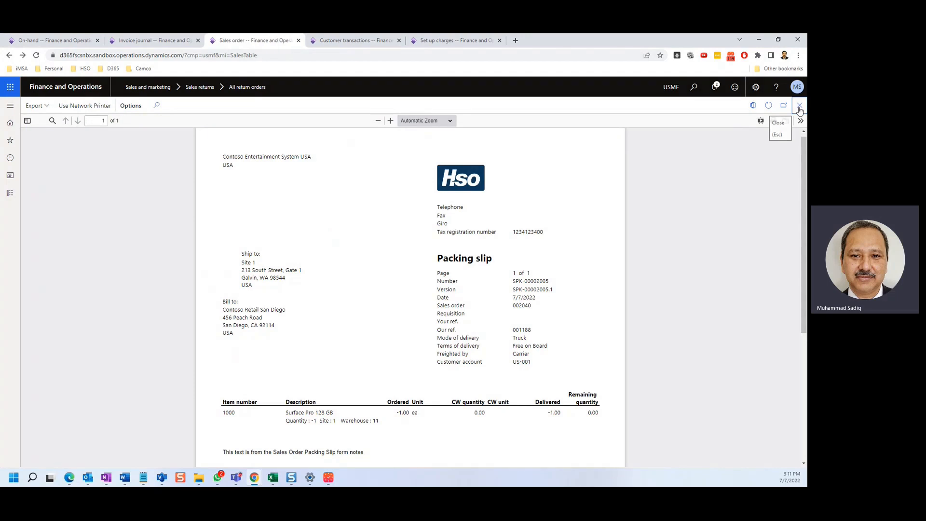
Step: Post the invoice for the returned Surface Pro on sales order 002040
left_click(263, 106)
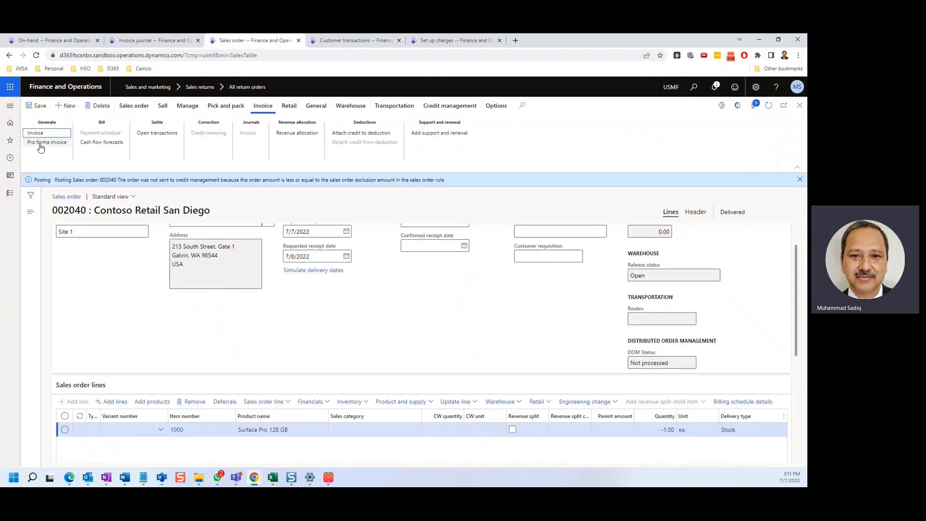
left_click(30, 136)
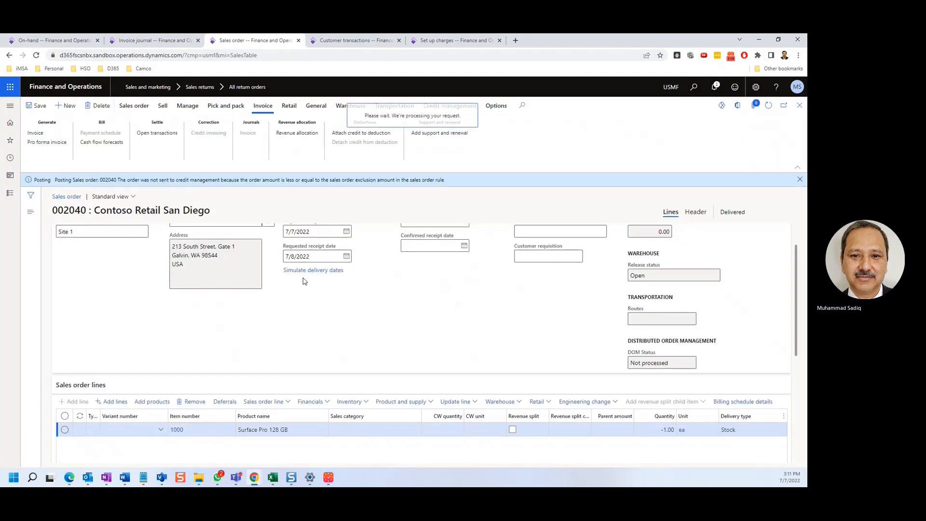
left_click(725, 448)
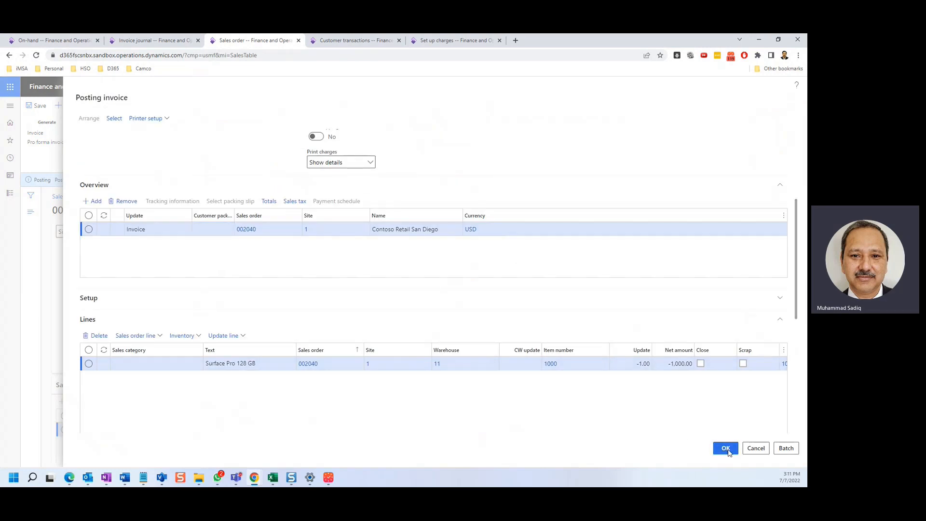
left_click(454, 264)
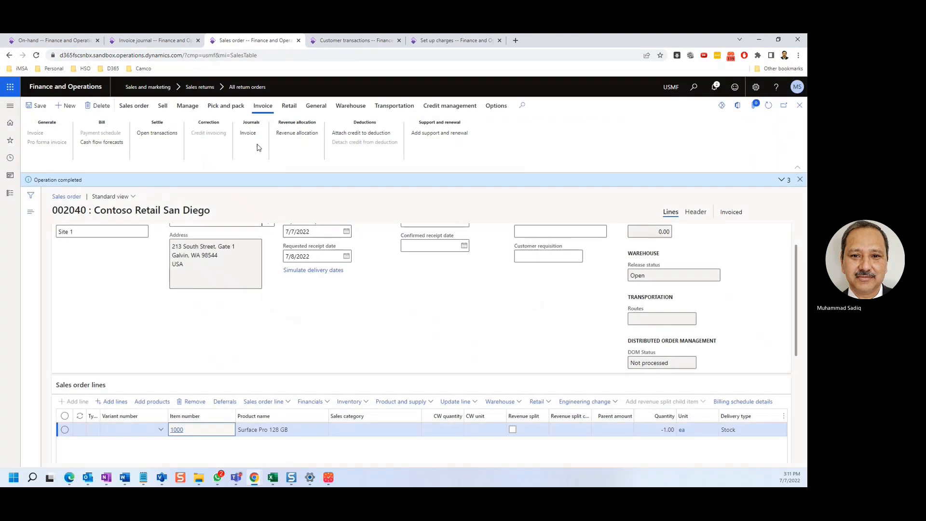
Step: Open the invoice journal of order 002040, check its voucher and display the CCN-000007 invoice document
left_click(248, 133)
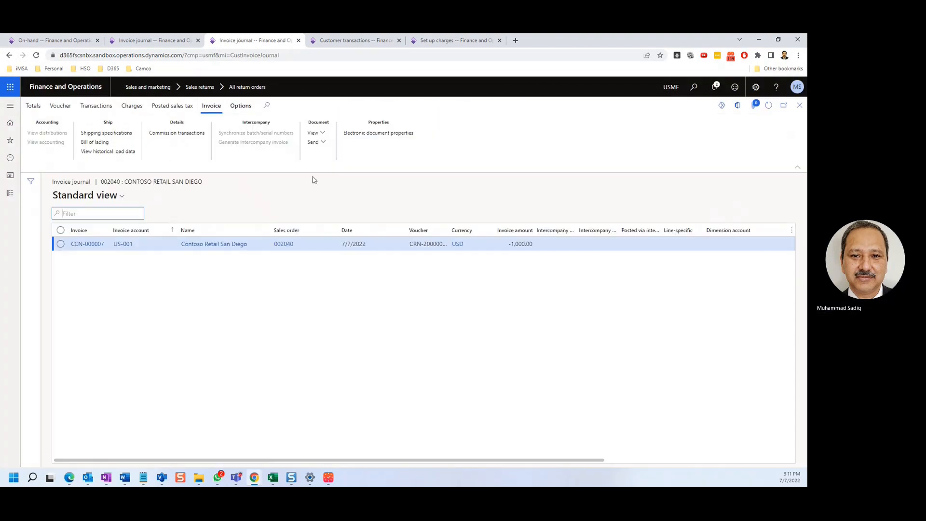
left_click(59, 106)
left_click(323, 141)
left_click(320, 161)
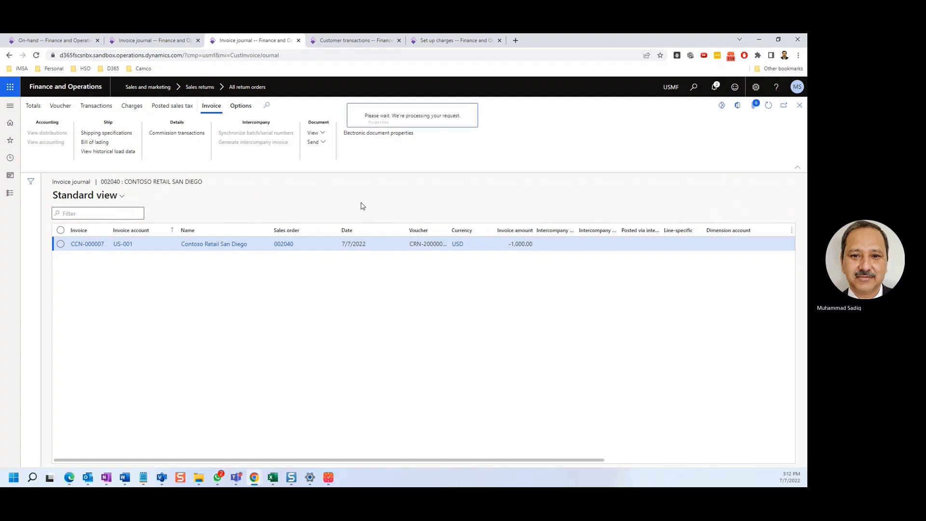
Step: Refresh the Contoso Retail San Diego customer transactions and examine the entry for credit note CCN-000007
key("ctrl+1")
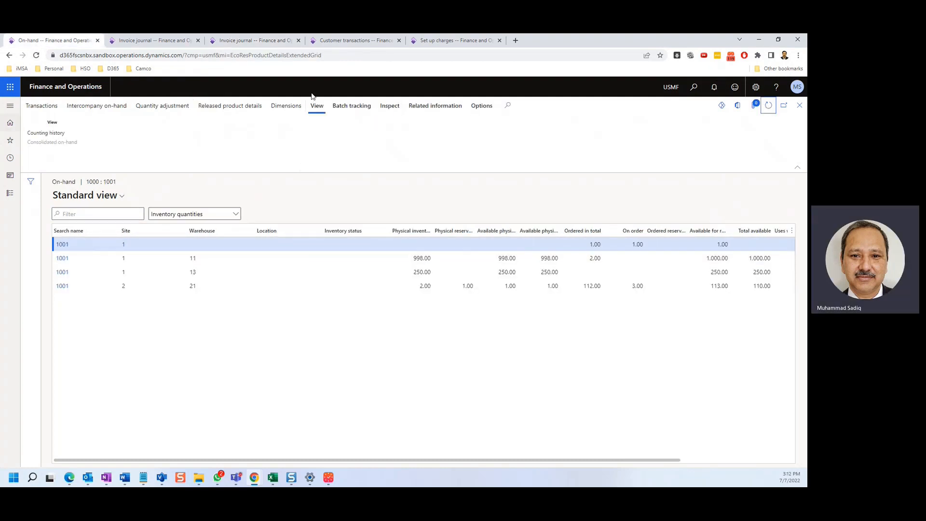
left_click(344, 41)
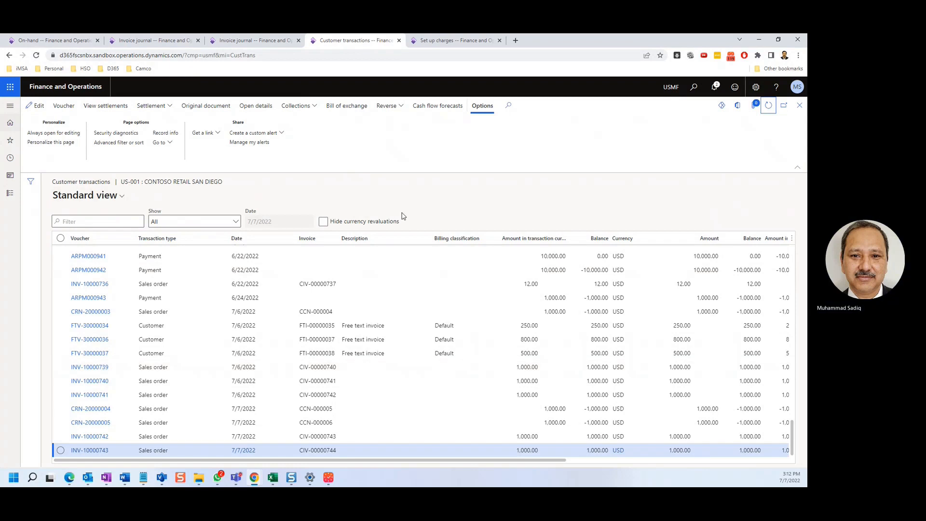
left_click(769, 105)
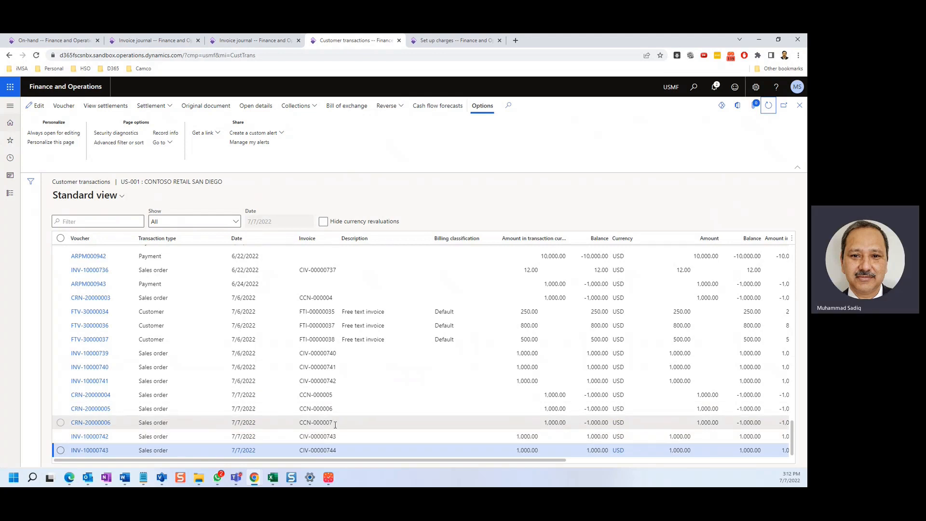
left_click(241, 41)
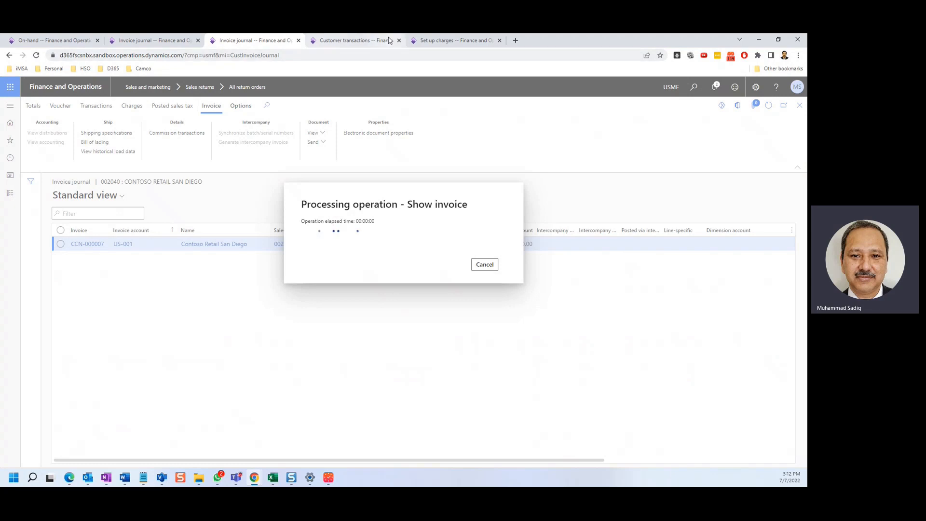
left_click(355, 40)
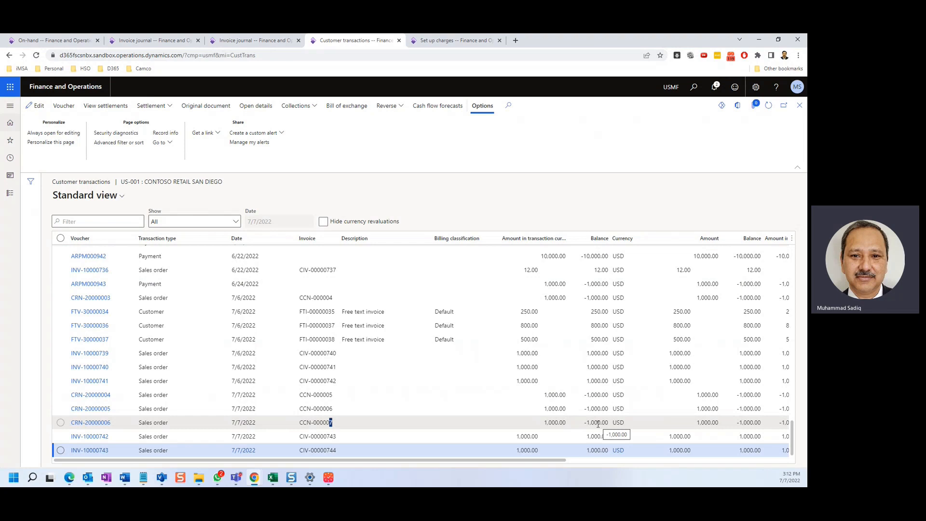
Step: Check whether the credit note document has loaded and return to the on-hand inventory of item 1000
left_click(453, 40)
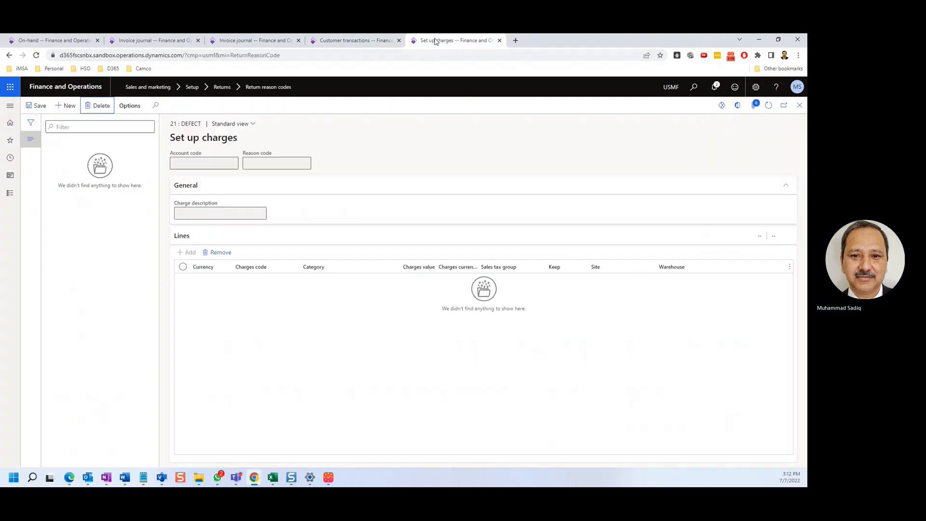
left_click(359, 40)
left_click(256, 42)
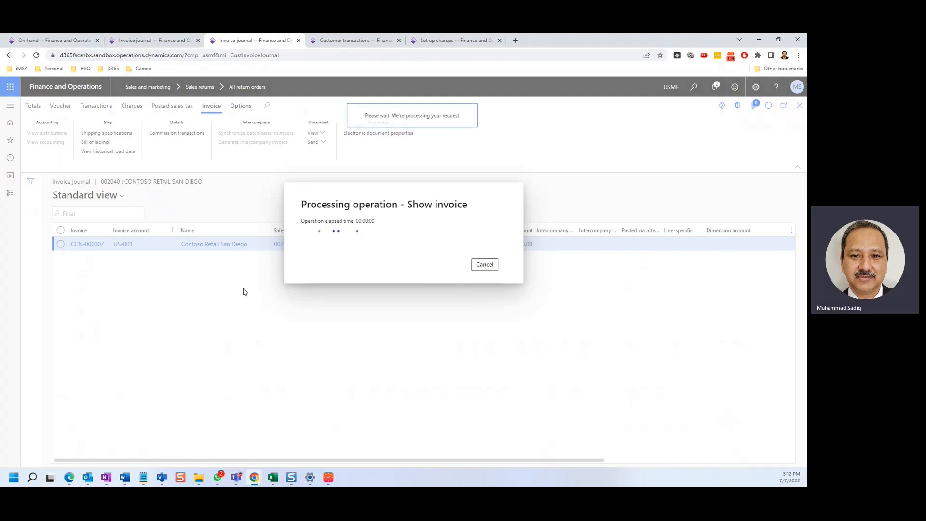
left_click(65, 41)
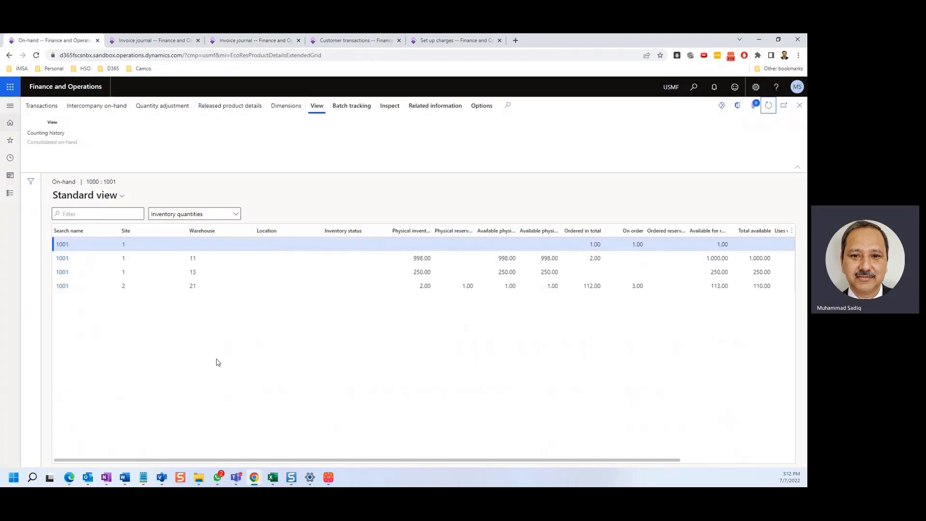